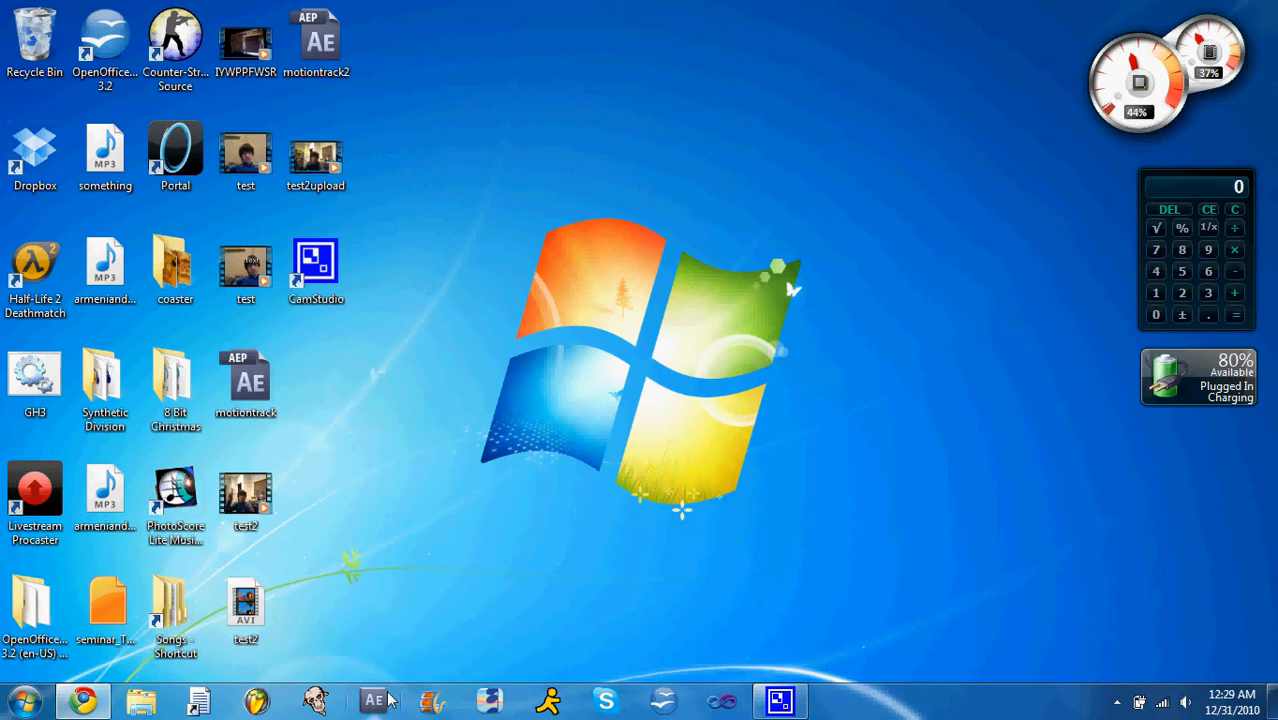
Start After Effects and dismiss the QuickTime warning.
{"action": "left_click", "coordinate": [375, 700]}
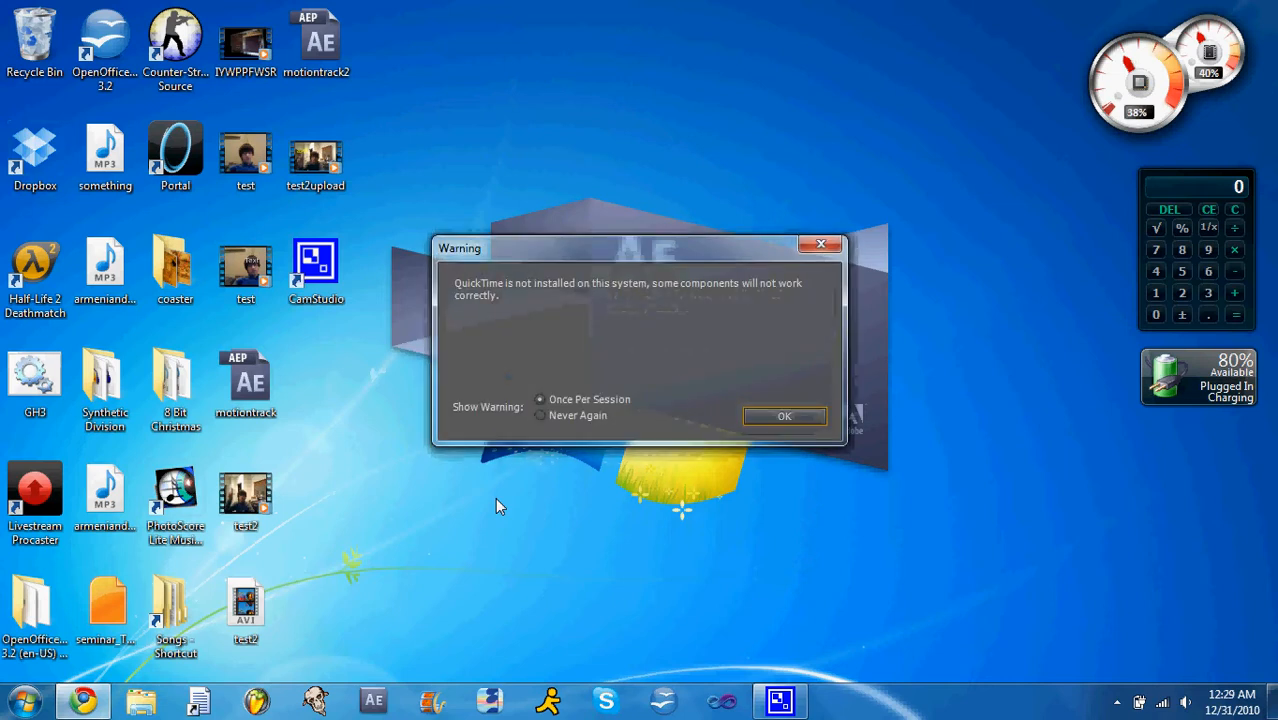
{"action": "left_click", "coordinate": [771, 418]}
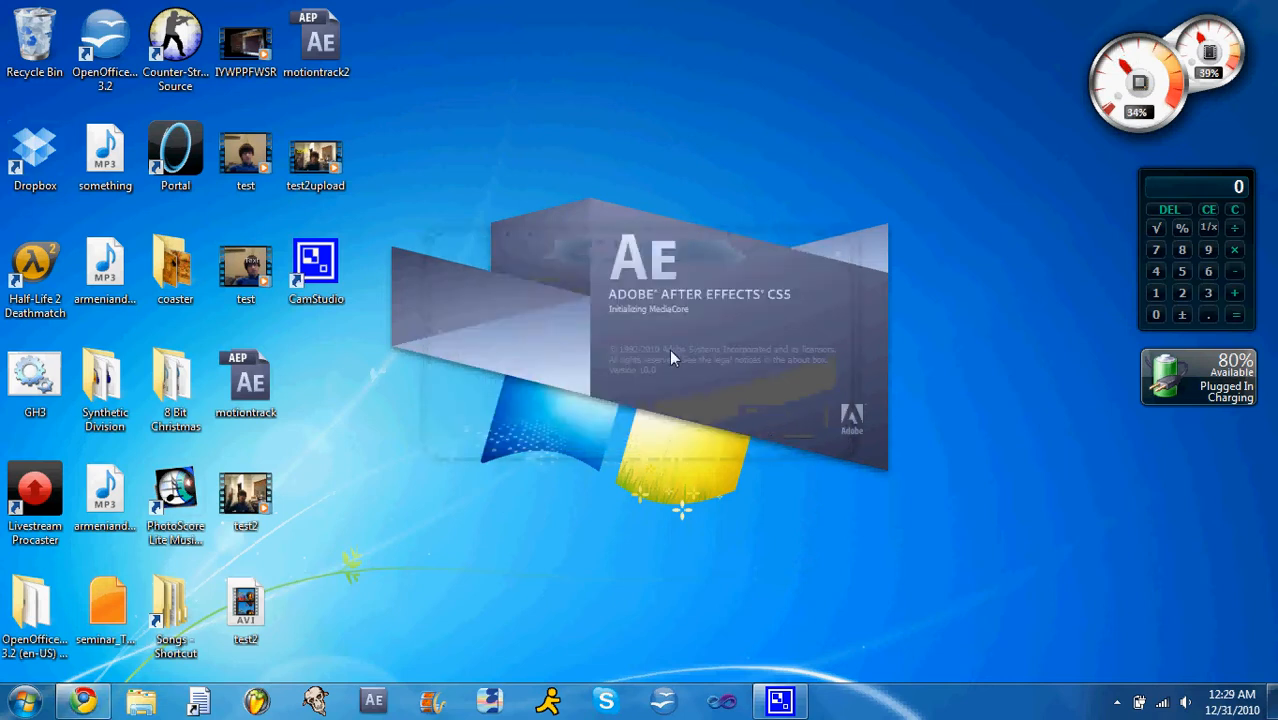
Play the original test clip and the finished version with tracked text from the desktop, closing each player.
{"action": "double_click", "coordinate": [250, 160]}
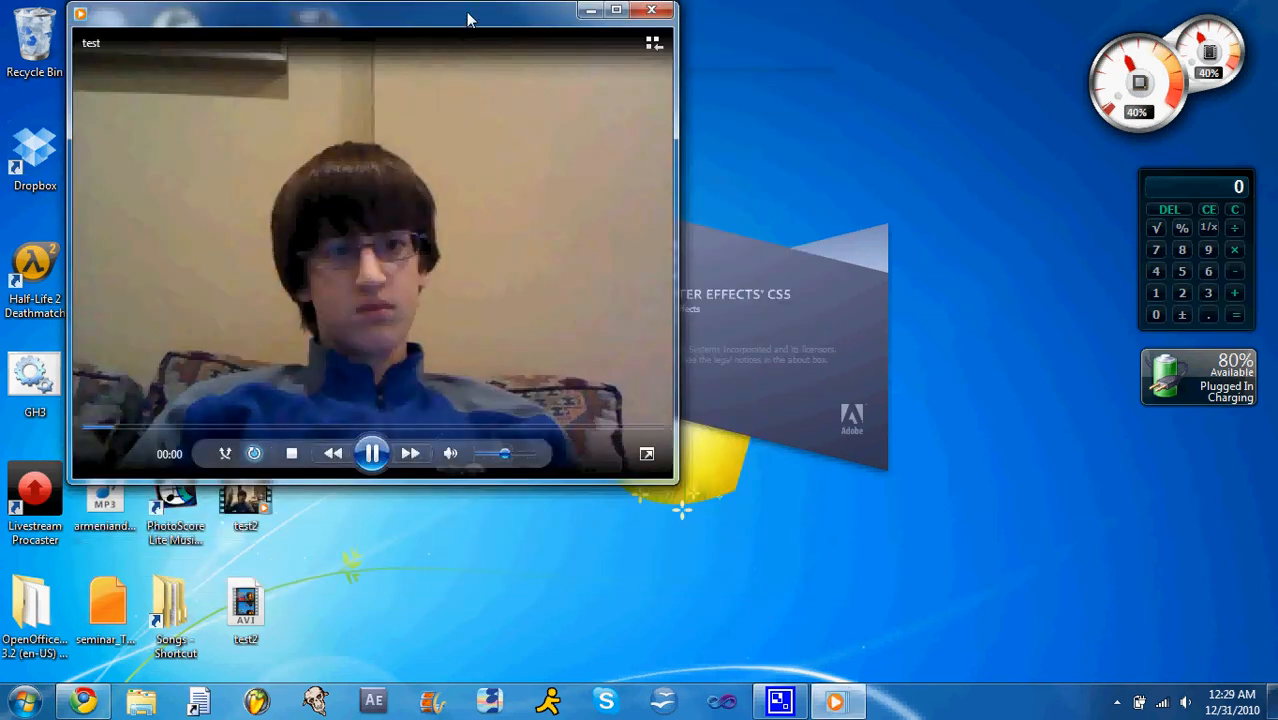
{"action": "left_click_drag", "start_coordinate": [470, 15], "coordinate": [727, 85]}
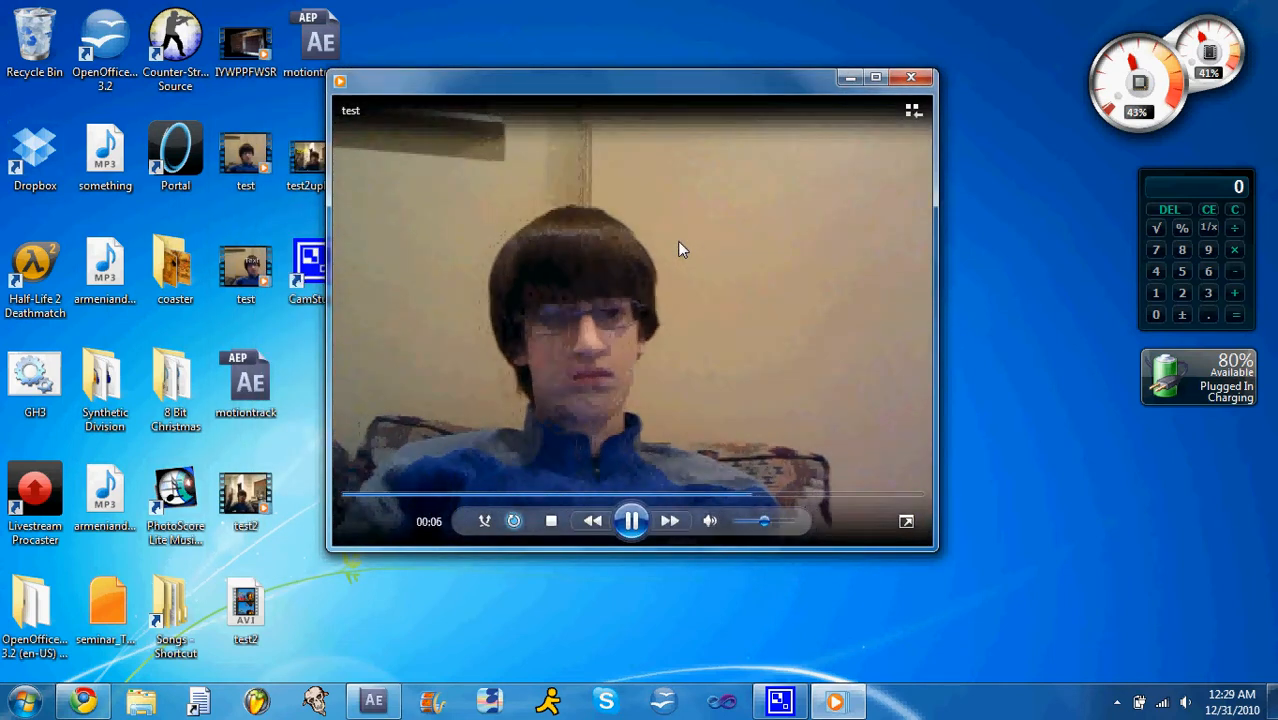
{"action": "key", "text": "alt+Tab"}
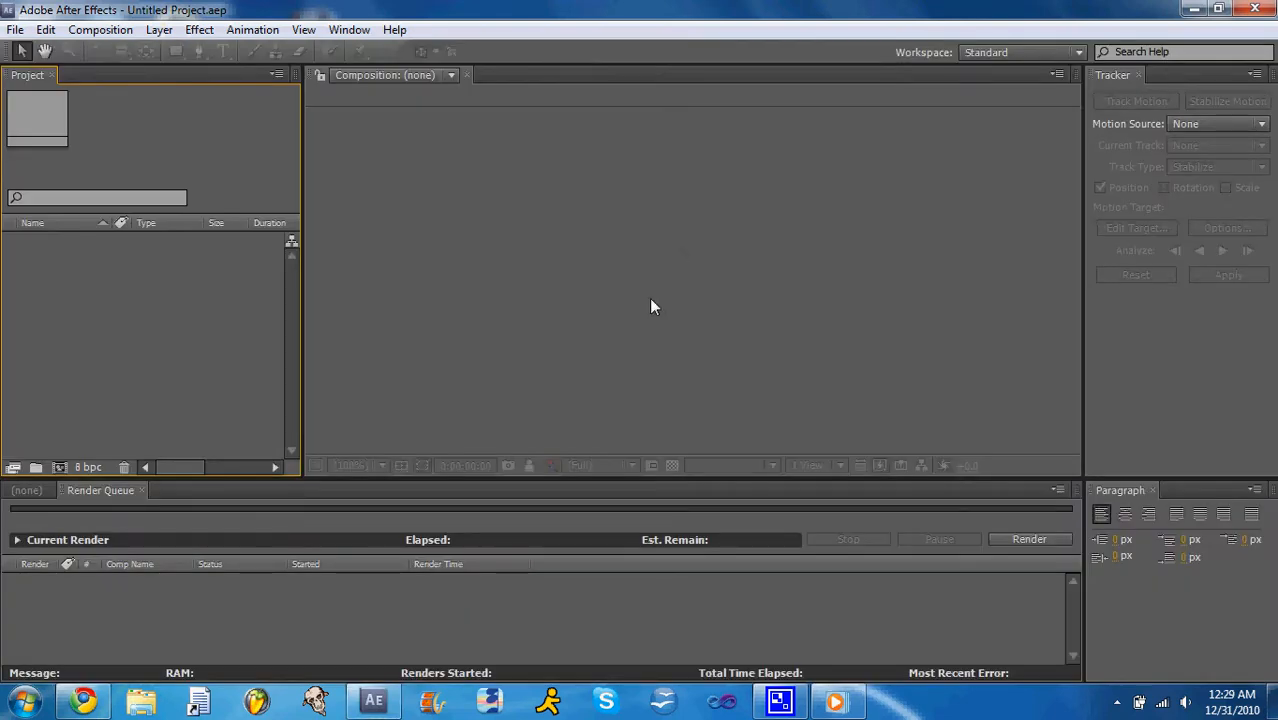
{"action": "left_click", "coordinate": [835, 700]}
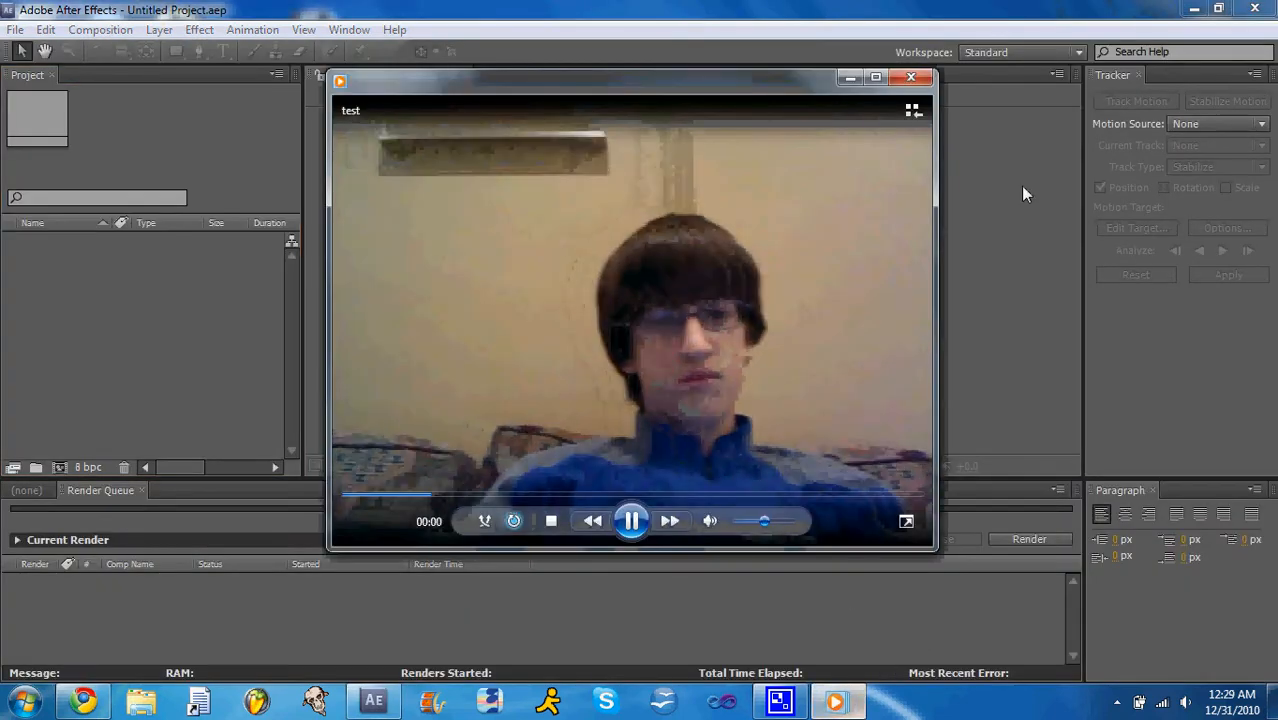
{"action": "left_click", "coordinate": [927, 80]}
{"action": "left_click", "coordinate": [1272, 700]}
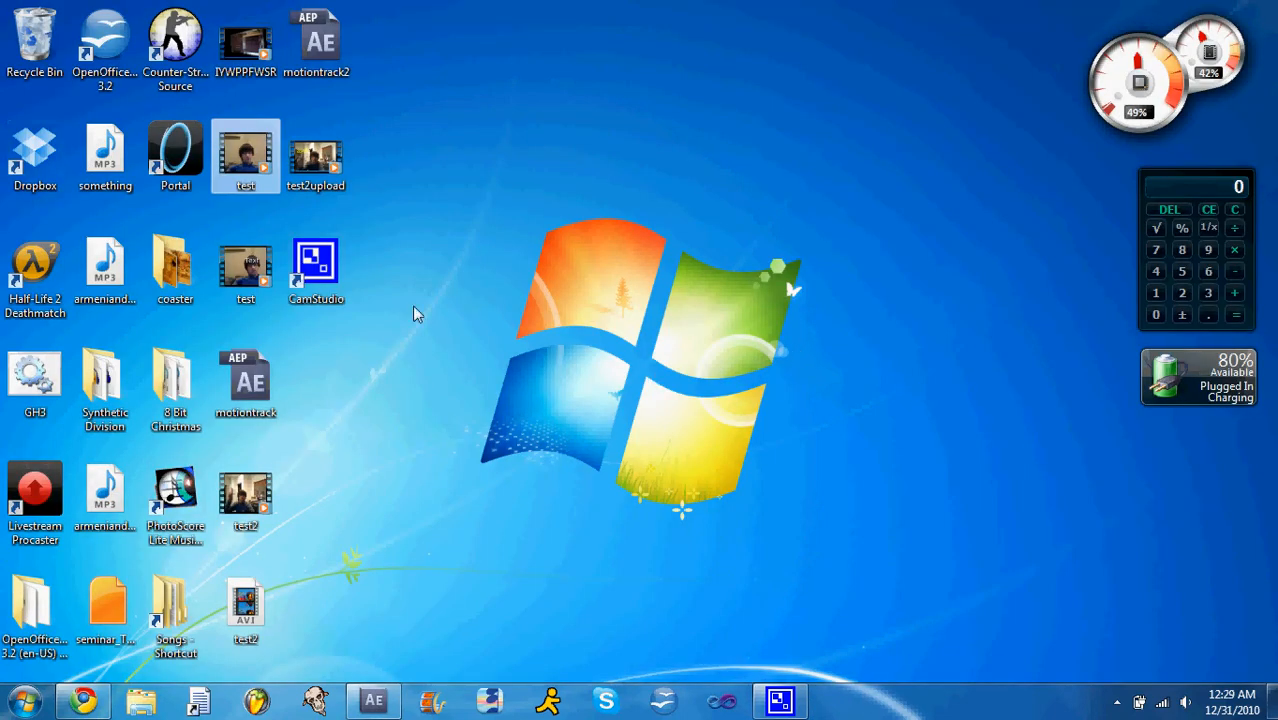
{"action": "double_click", "coordinate": [245, 268]}
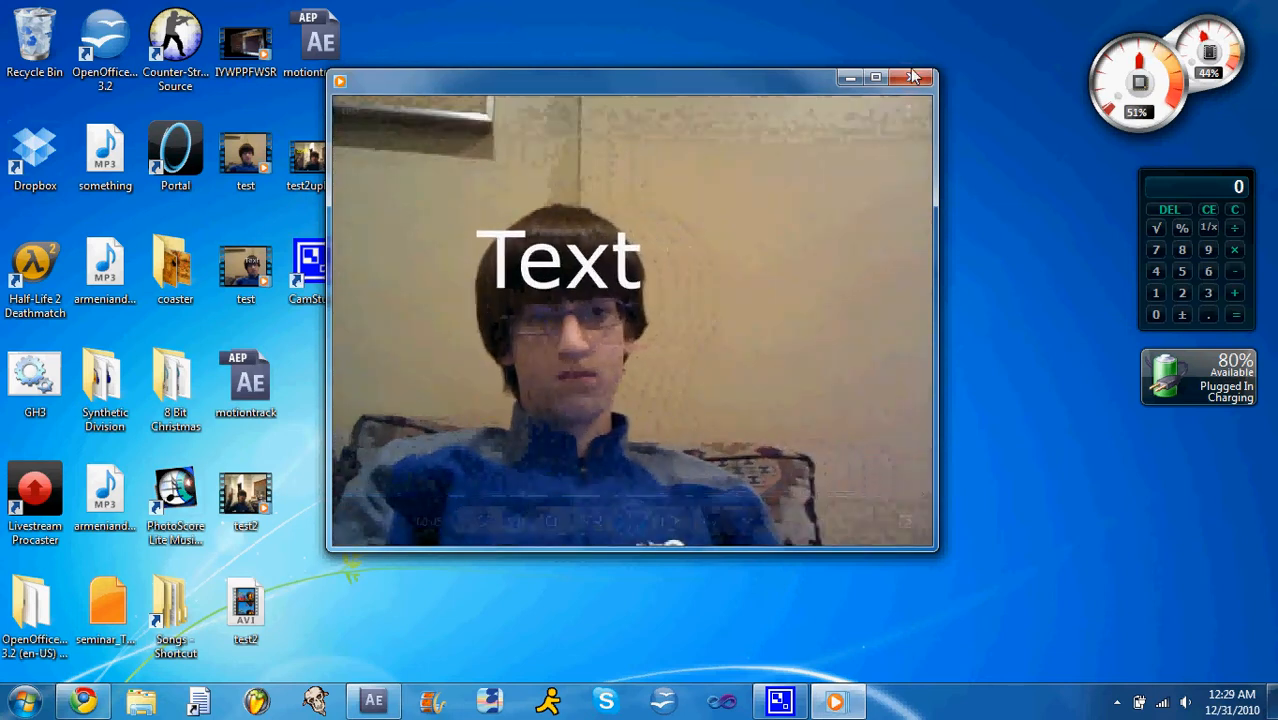
{"action": "left_click", "coordinate": [910, 78]}
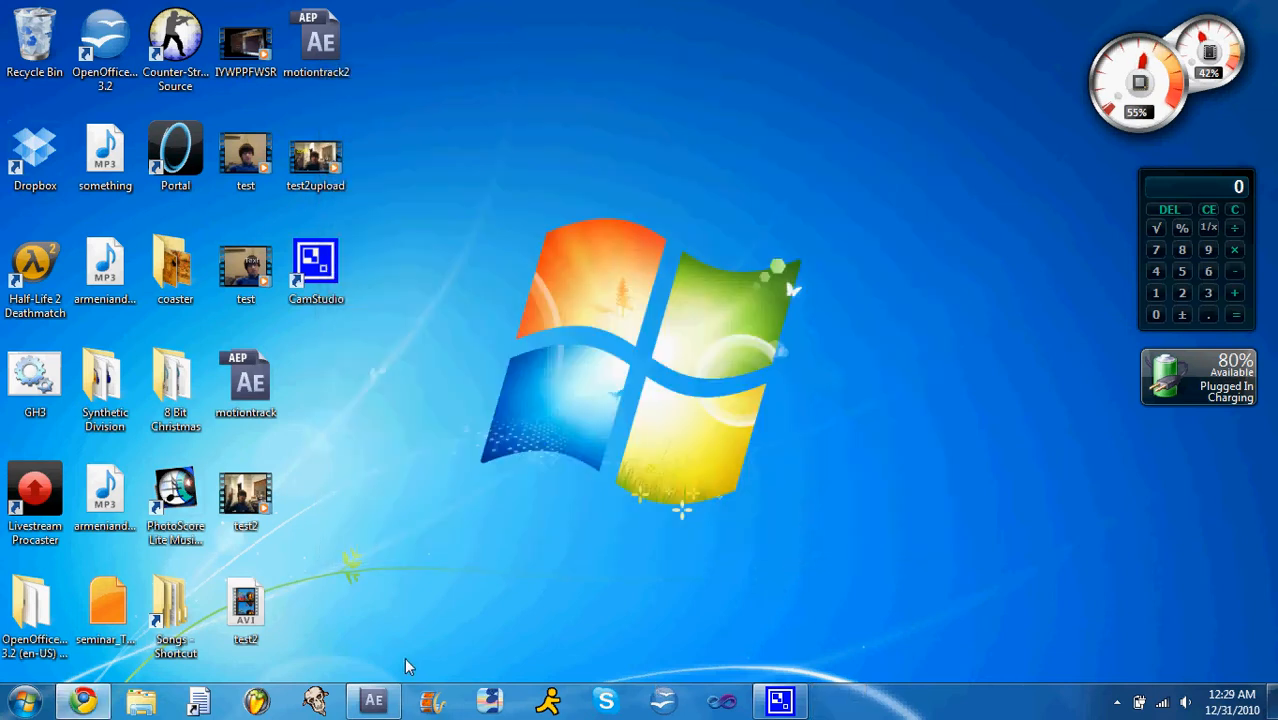
Import the original test.wmv clip from the desktop into After Effects and create a composition from it.
{"action": "left_click", "coordinate": [385, 705]}
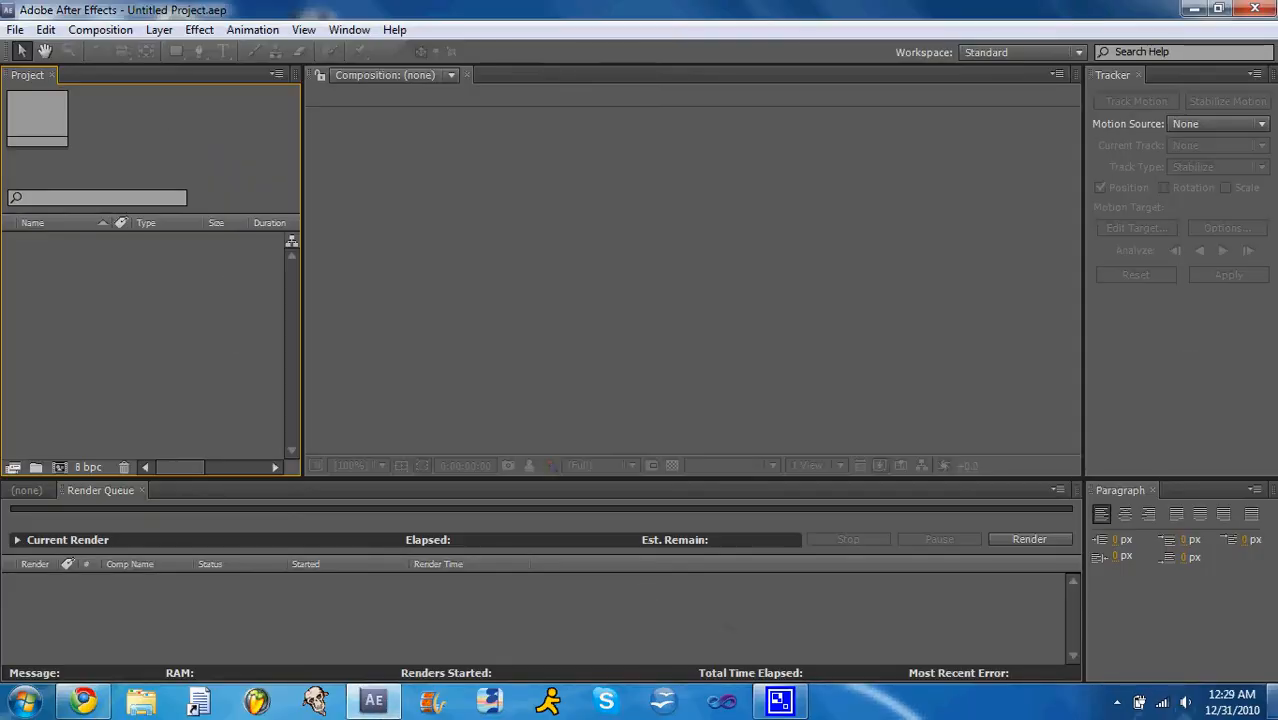
{"action": "left_click", "coordinate": [1268, 702]}
{"action": "left_click_drag", "start_coordinate": [490, 218], "coordinate": [172, 368]}
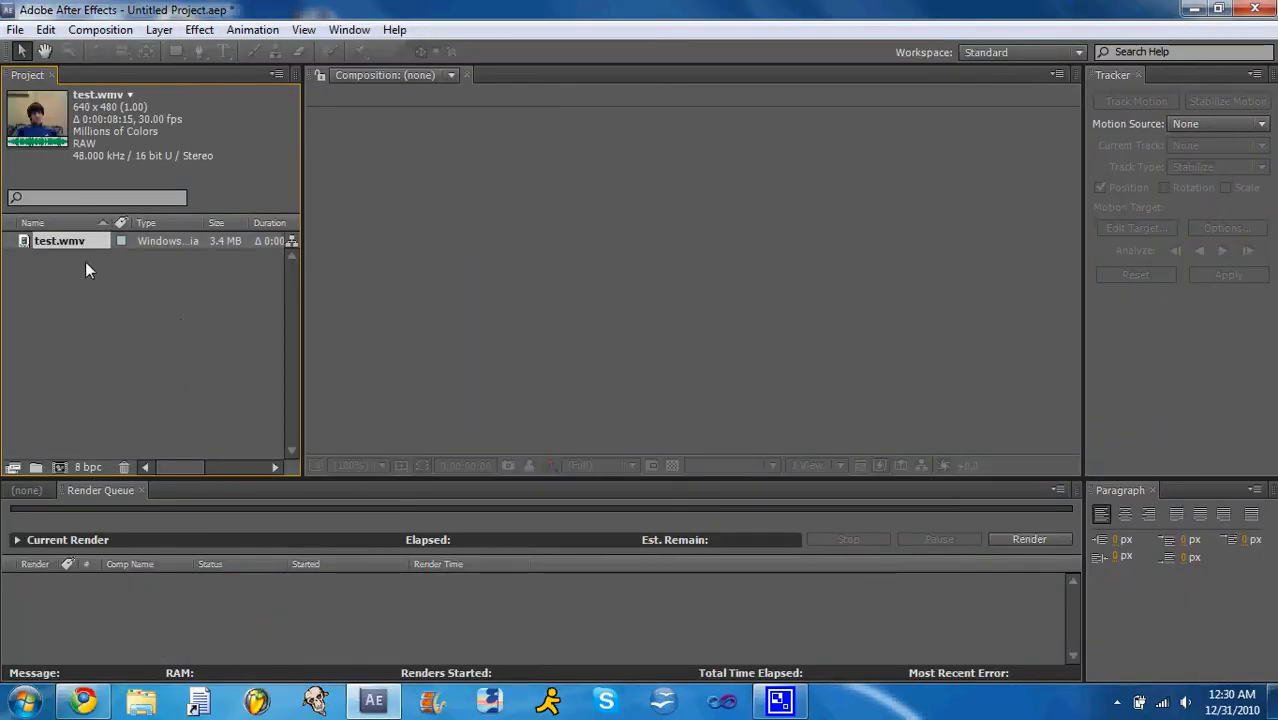
{"action": "left_click_drag", "start_coordinate": [64, 241], "coordinate": [444, 288]}
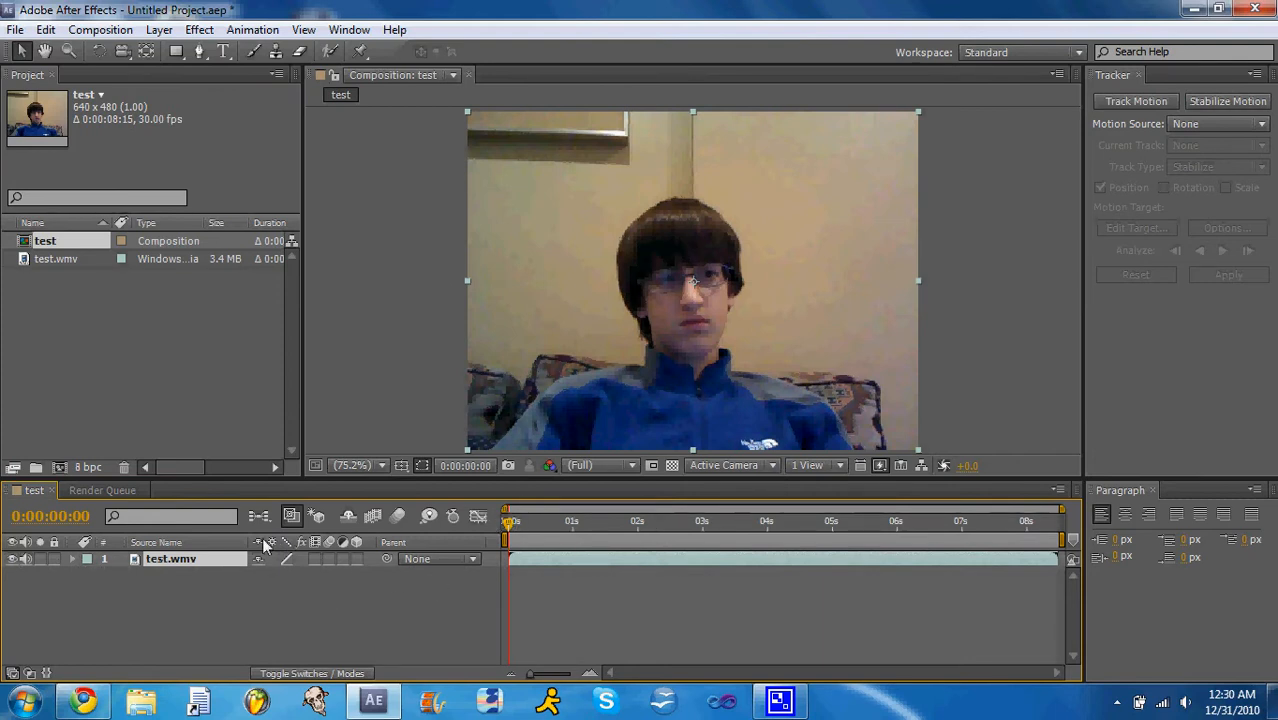
Add a motion tracker to the test.wmv layer and place Track Point 1 on the pupil of the subject's left eye.
{"action": "right_click", "coordinate": [489, 336]}
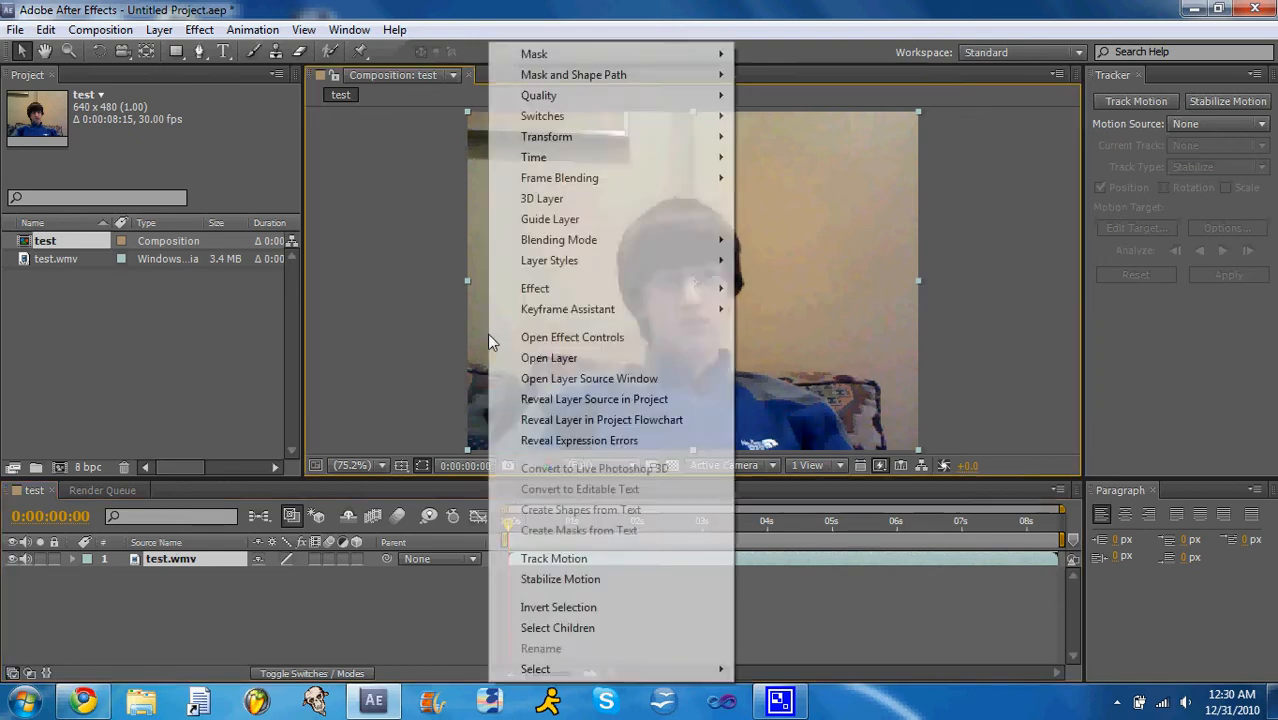
{"action": "left_click", "coordinate": [556, 559]}
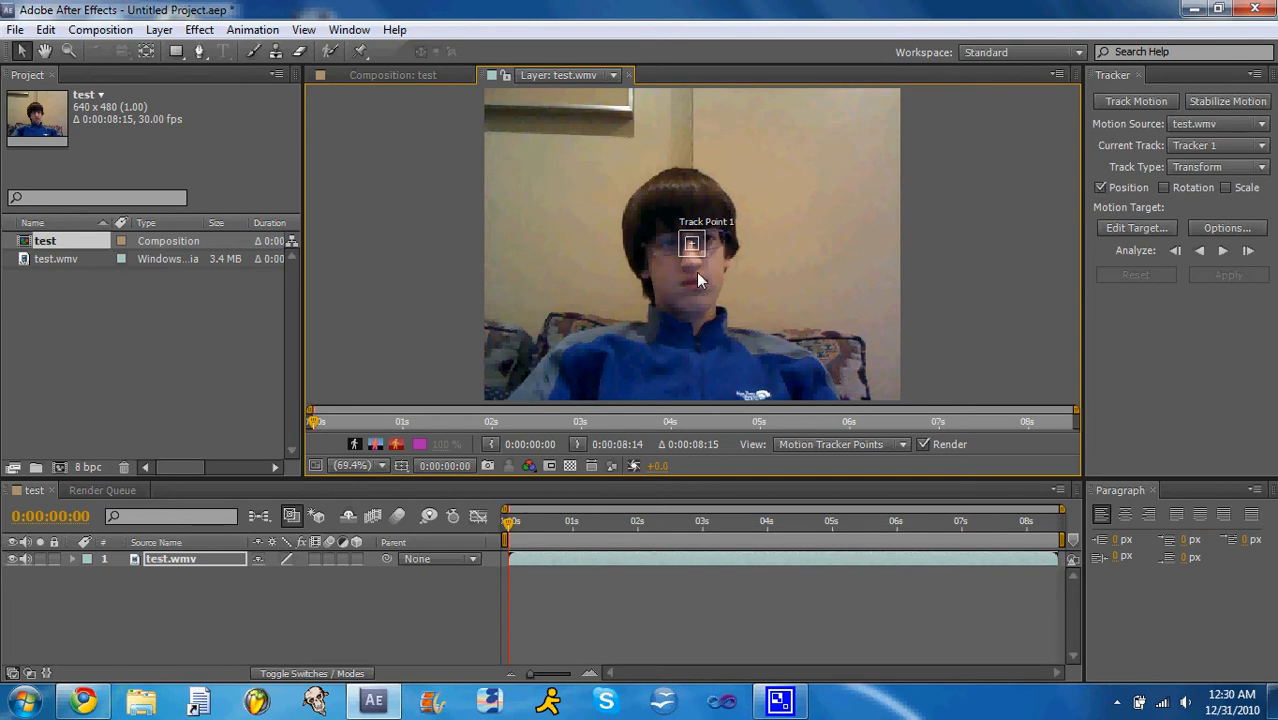
{"action": "left_click_drag", "start_coordinate": [697, 273], "coordinate": [909, 310]}
{"action": "left_click", "coordinate": [999, 334]}
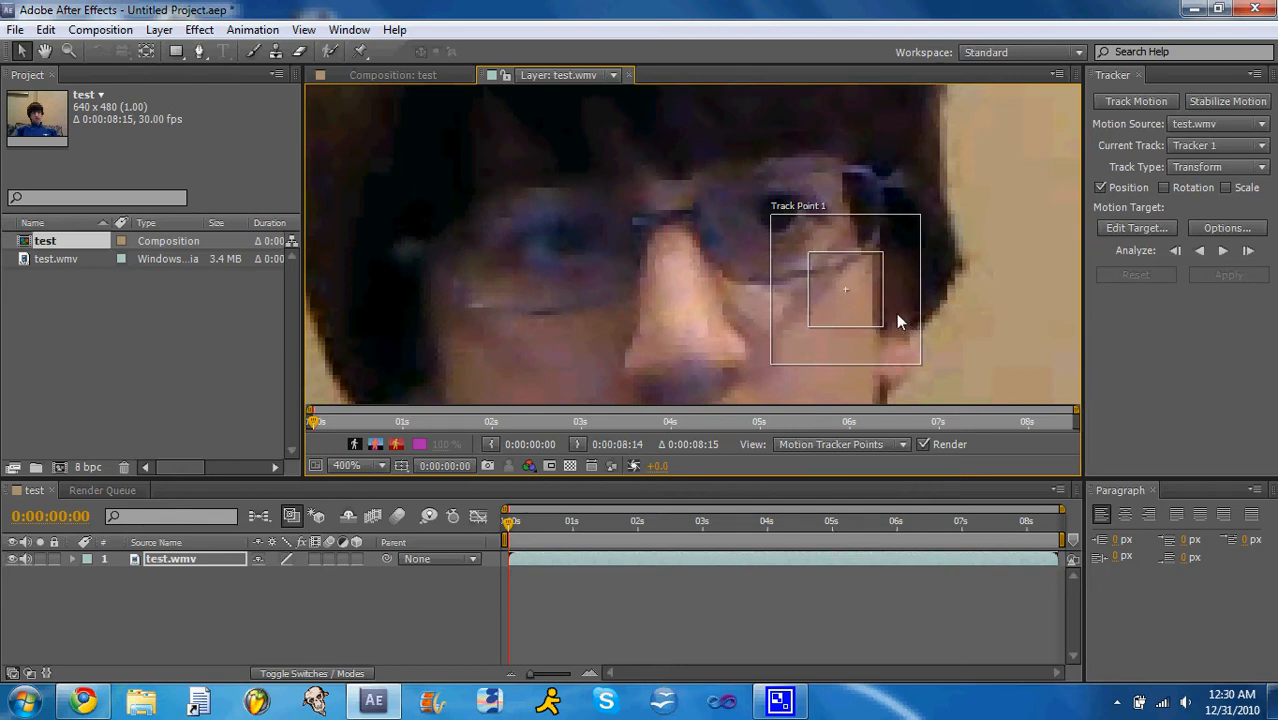
{"action": "left_click_drag", "start_coordinate": [896, 313], "coordinate": [826, 235]}
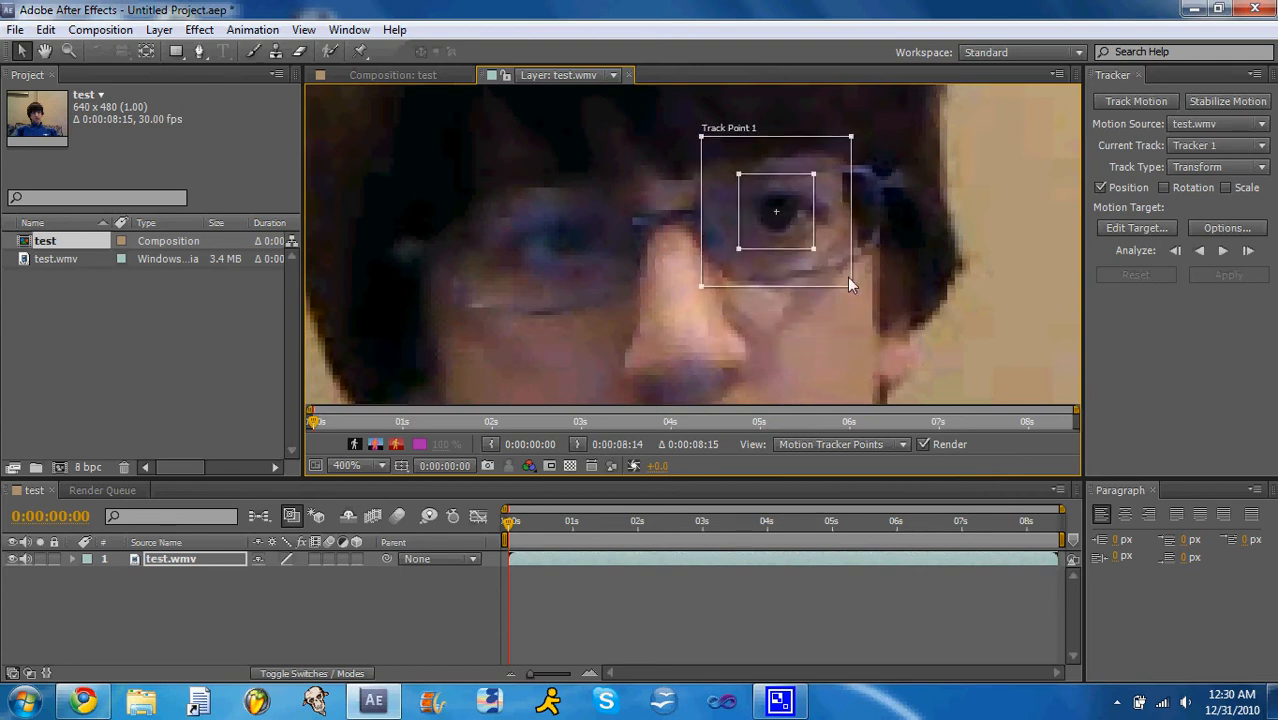
Reshape the track point's search region around the glasses lens and shrink its feature region to the pupil.
{"action": "left_click_drag", "start_coordinate": [851, 286], "coordinate": [851, 249]}
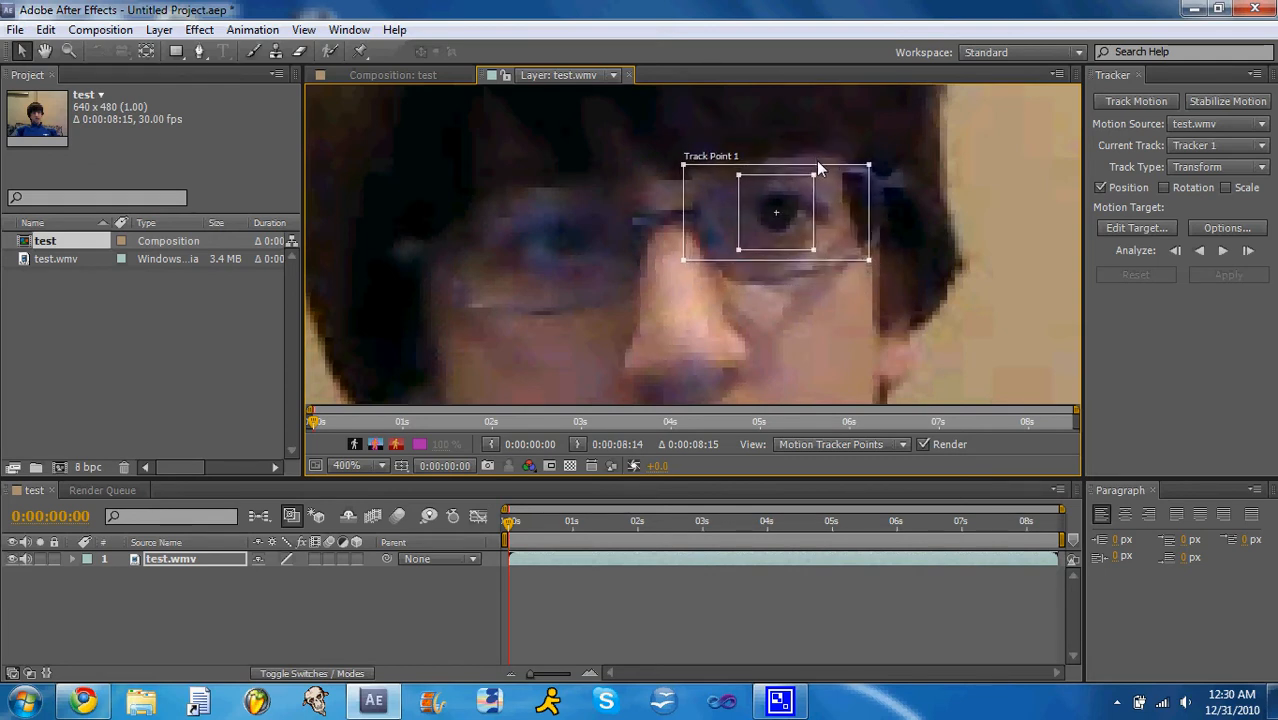
{"action": "left_click", "coordinate": [818, 163]}
{"action": "left_click_drag", "start_coordinate": [823, 164], "coordinate": [835, 169]}
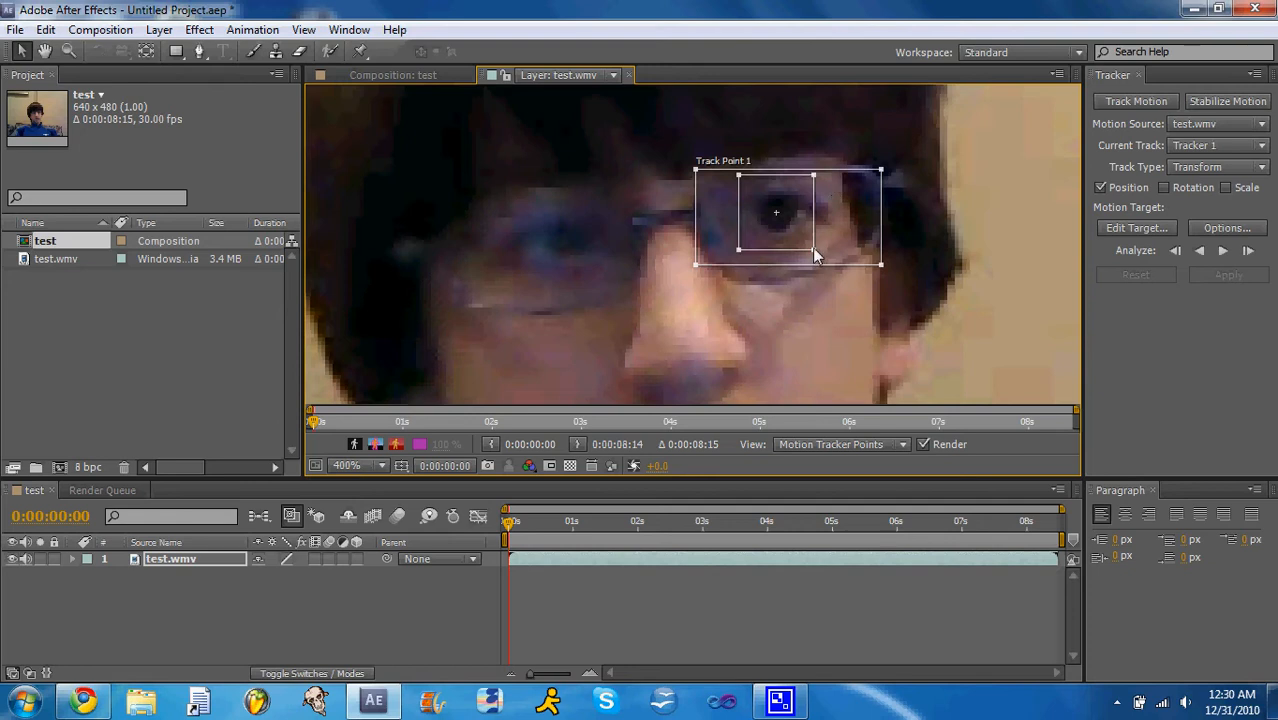
{"action": "left_click_drag", "start_coordinate": [812, 247], "coordinate": [801, 232]}
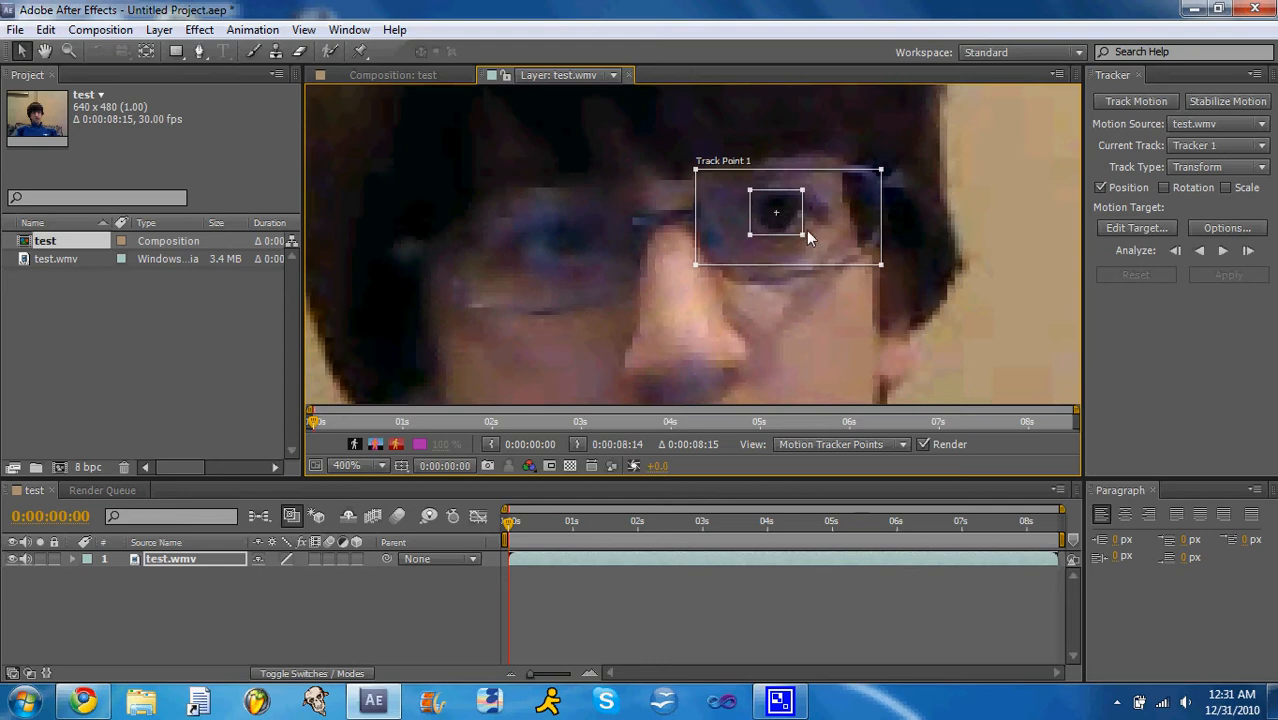
{"action": "scroll", "coordinate": [714, 380], "scroll_direction": "down", "scroll_amount": 6}
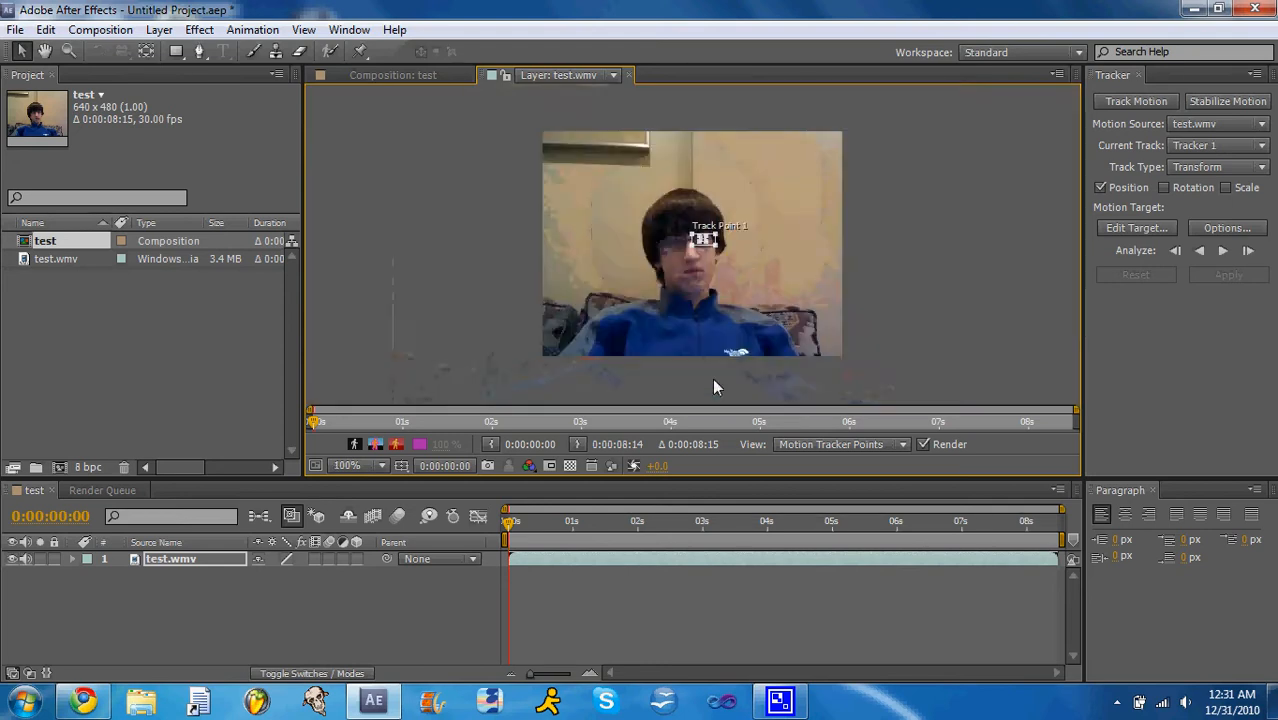
{"action": "scroll", "coordinate": [714, 380], "scroll_direction": "up", "scroll_amount": 4}
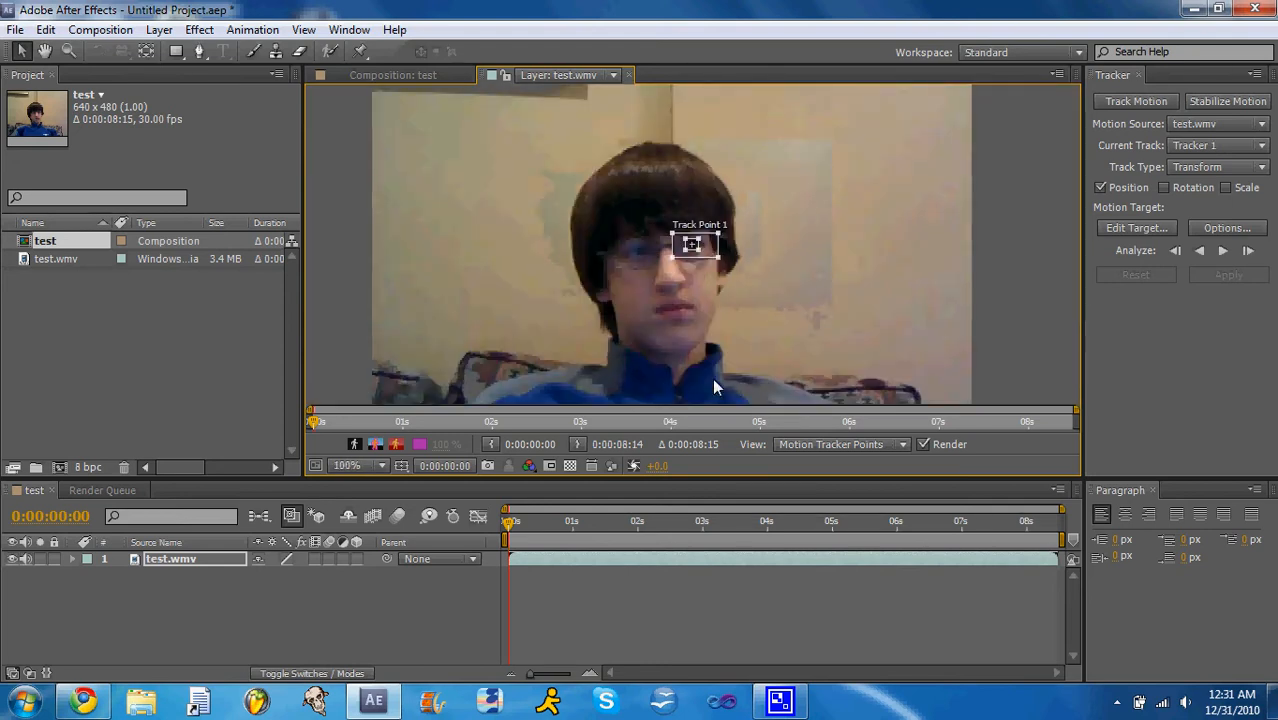
{"action": "left_click", "coordinate": [368, 460]}
{"action": "left_click", "coordinate": [373, 147]}
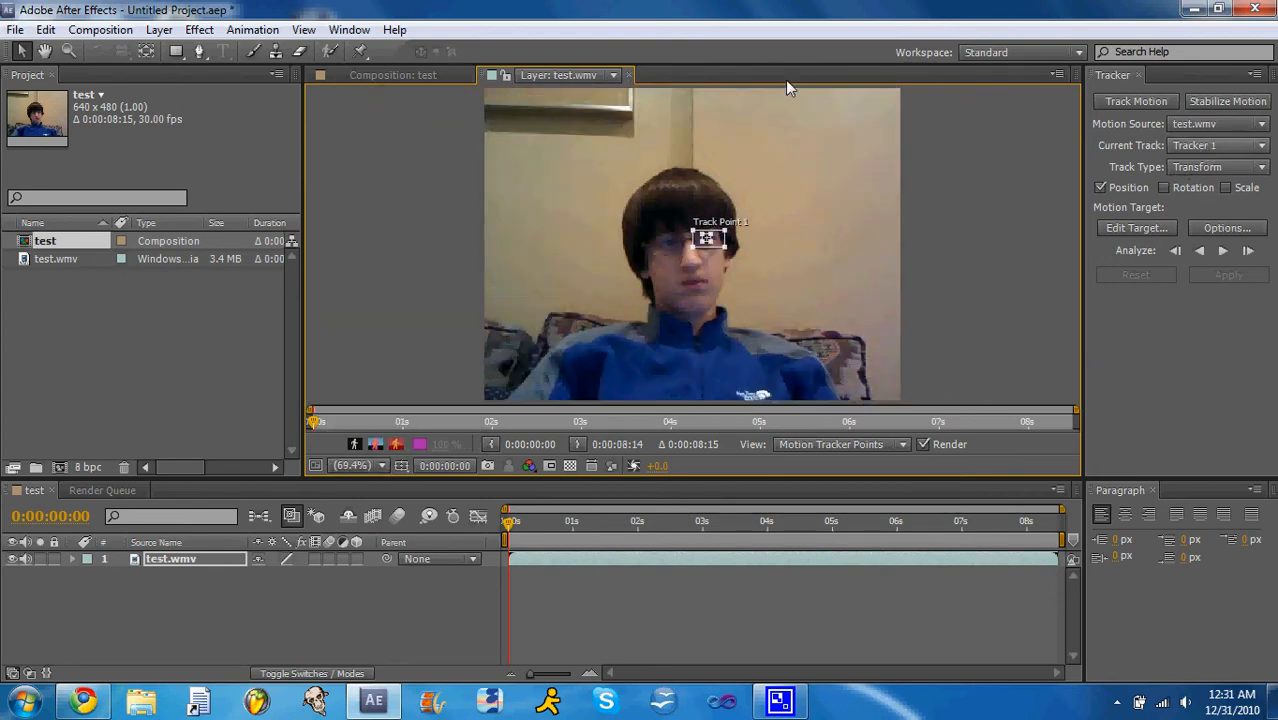
Create a null object layer and add a second motion tracker to the test.wmv layer.
{"action": "left_click", "coordinate": [172, 30]}
{"action": "mouse_move", "coordinate": [362, 54]}
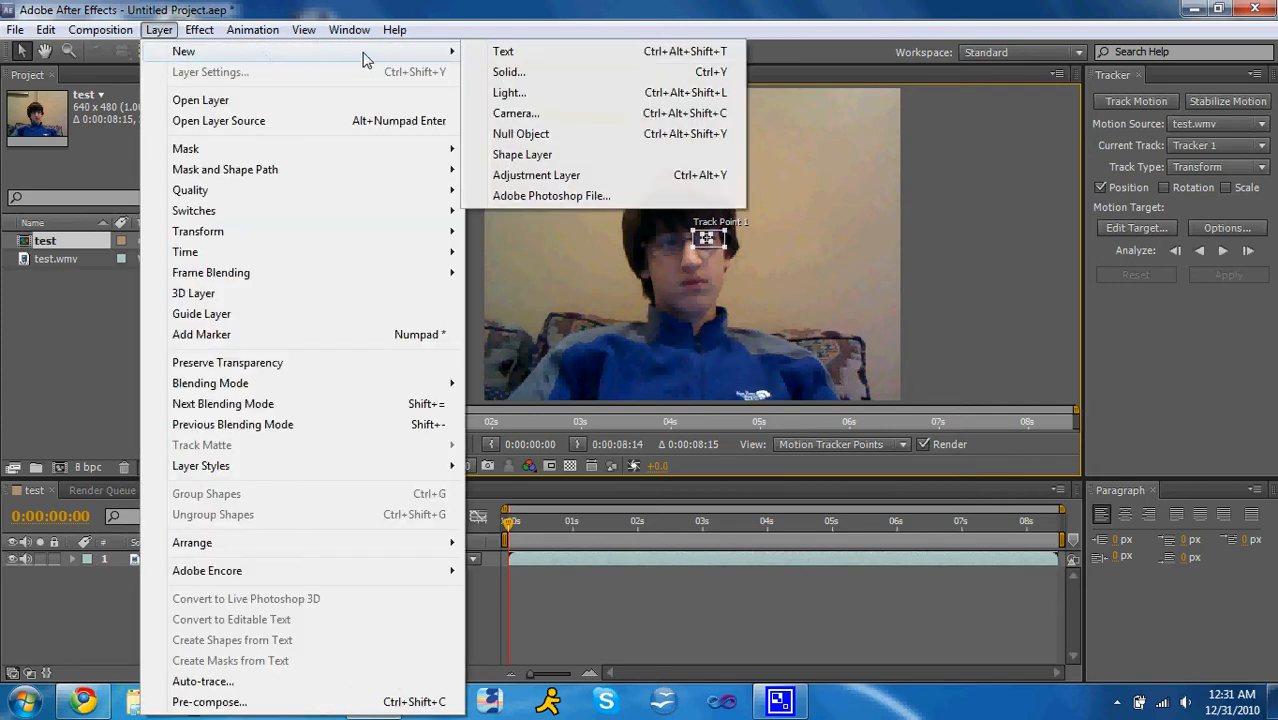
{"action": "left_click", "coordinate": [552, 136]}
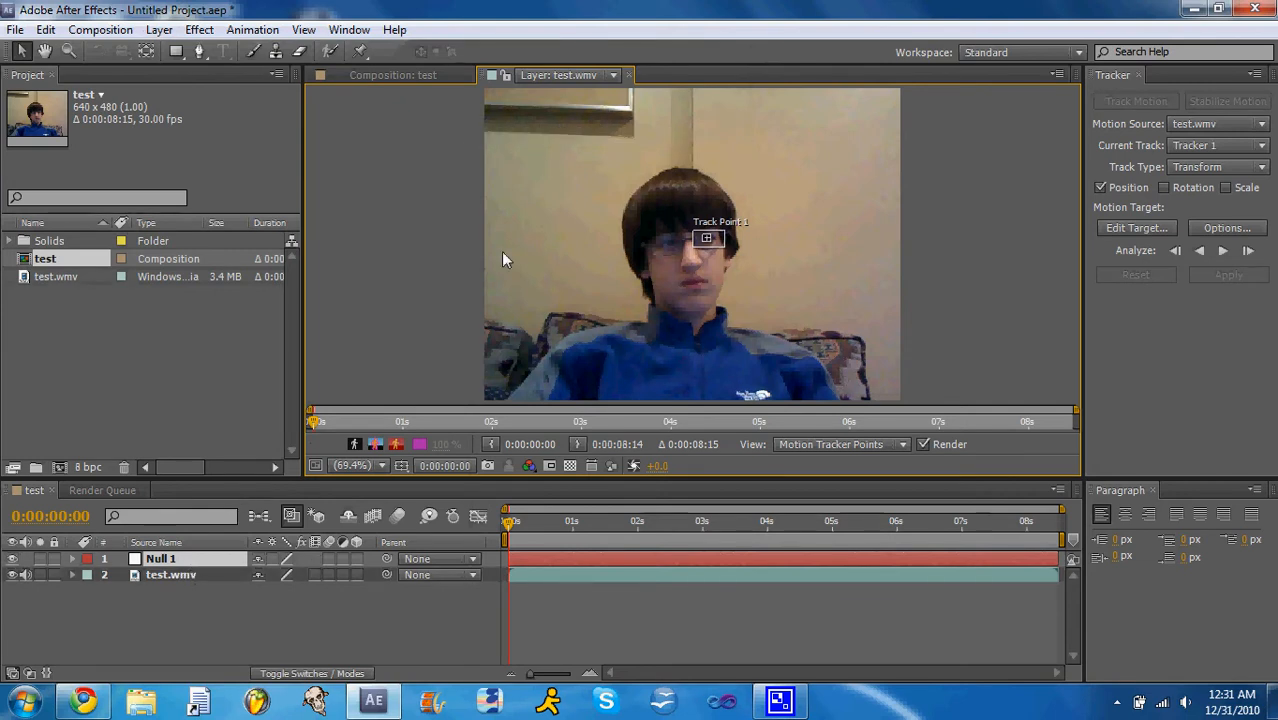
{"action": "left_click", "coordinate": [172, 574]}
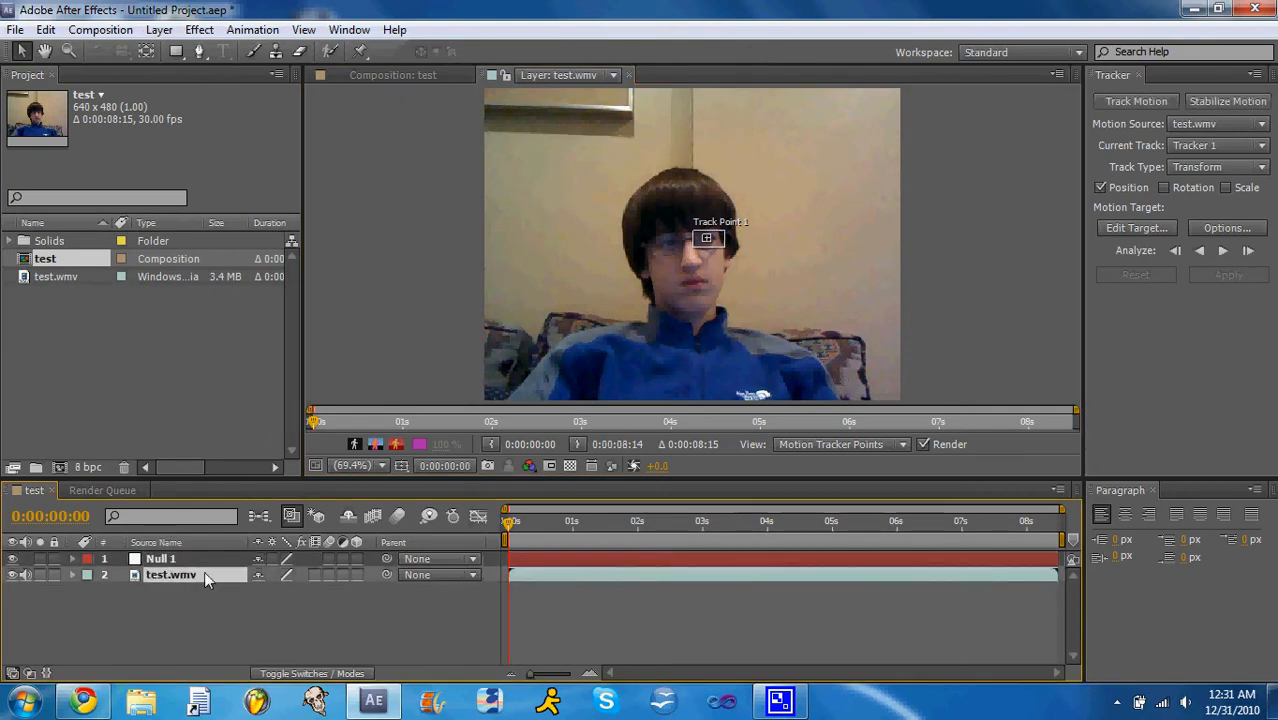
{"action": "left_click", "coordinate": [1134, 104]}
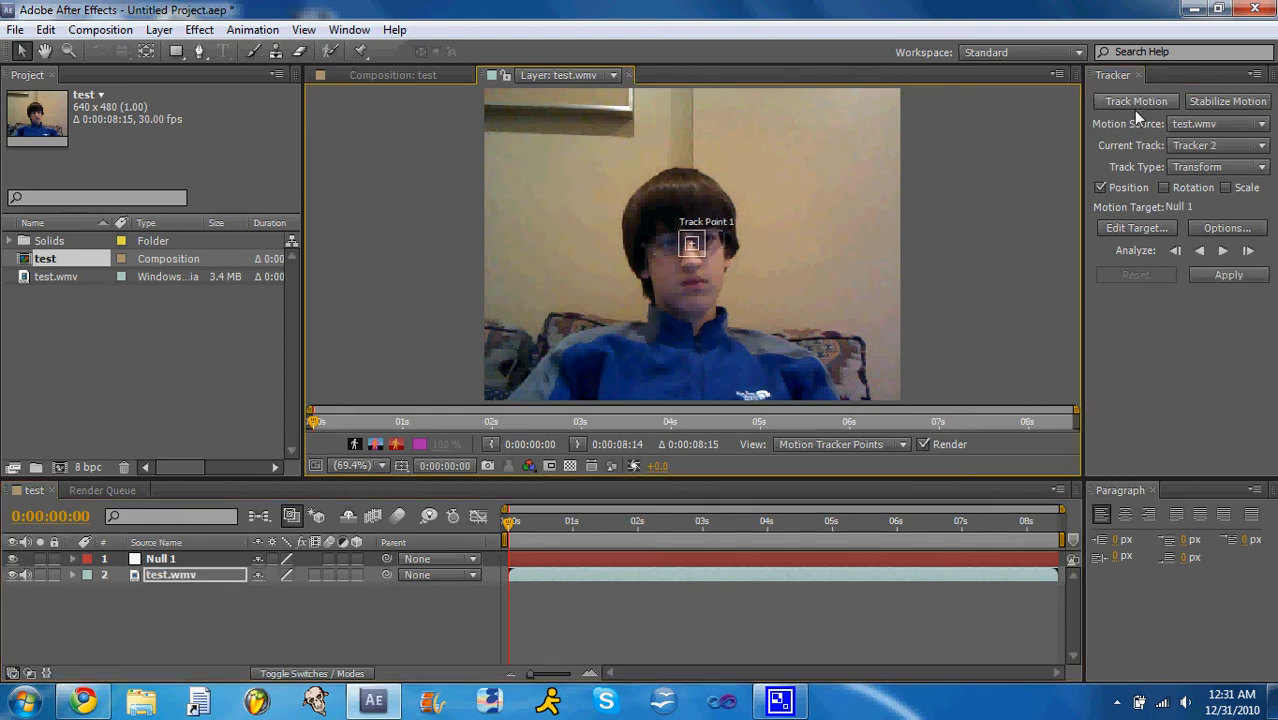
Undo the added motion tracker, expand the test.wmv layer to check its motion trackers, and redo the addition.
{"action": "left_click", "coordinate": [45, 29]}
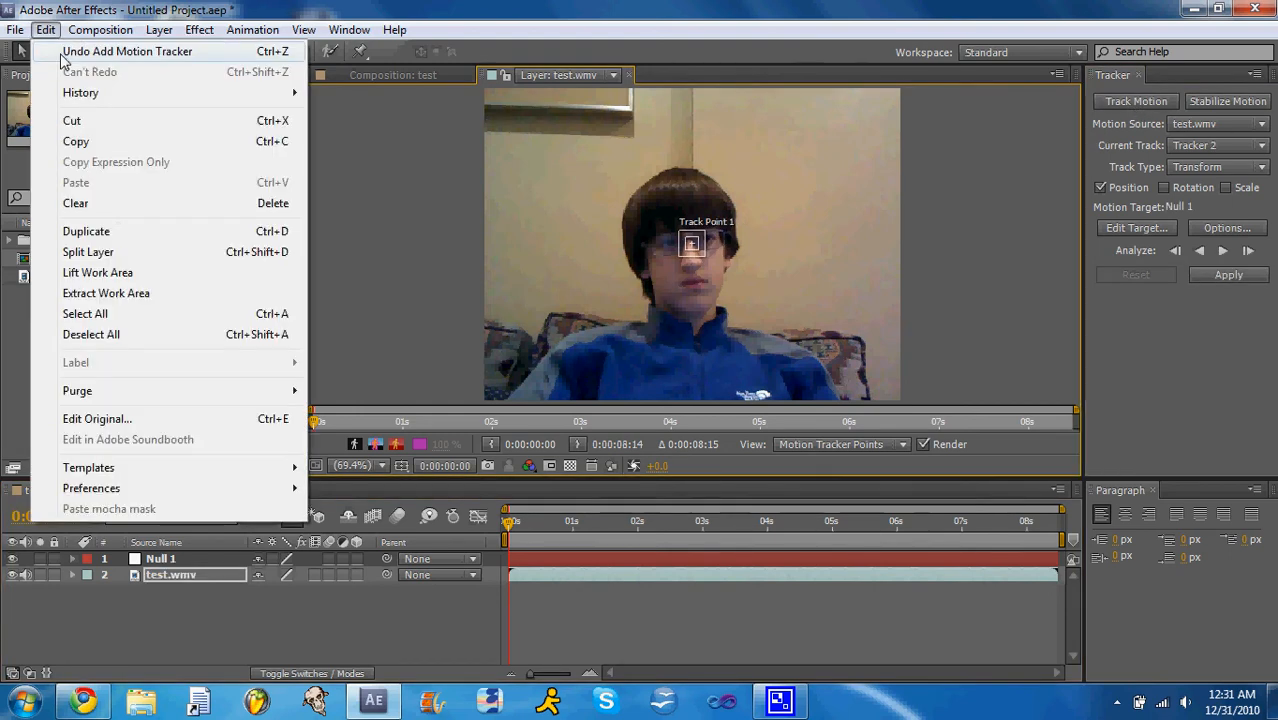
{"action": "left_click", "coordinate": [62, 53]}
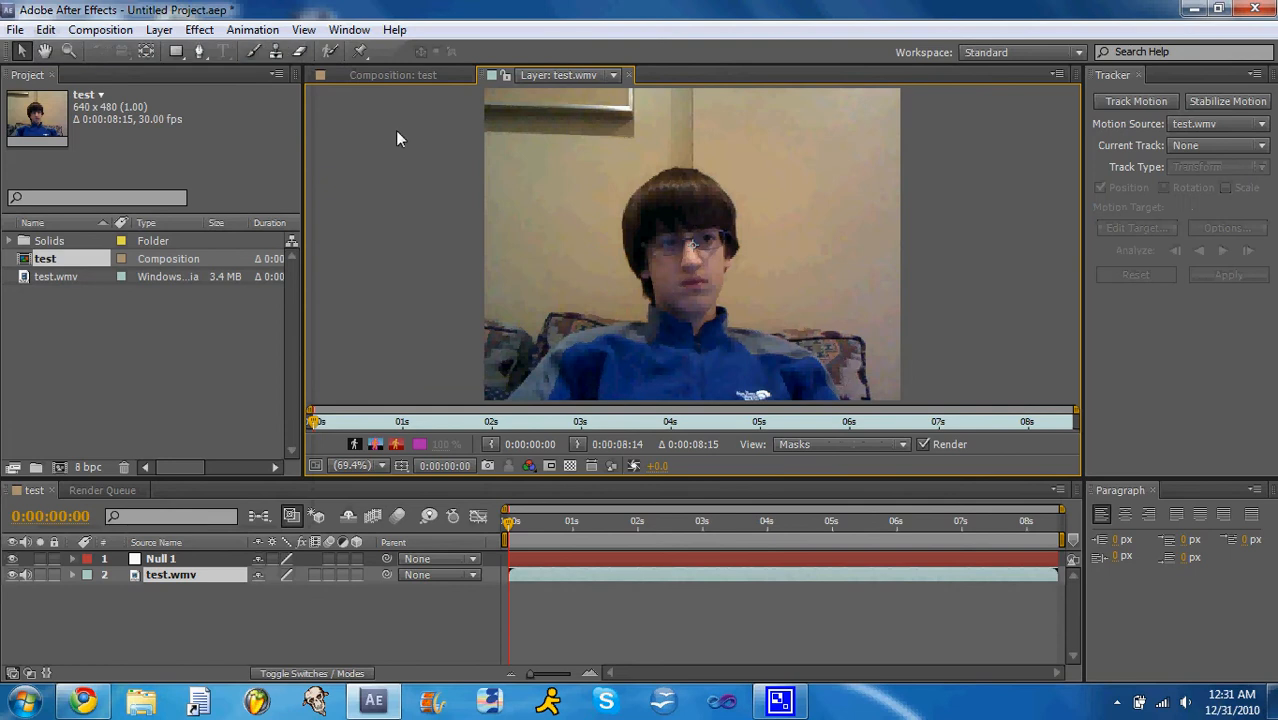
{"action": "left_click", "coordinate": [72, 575]}
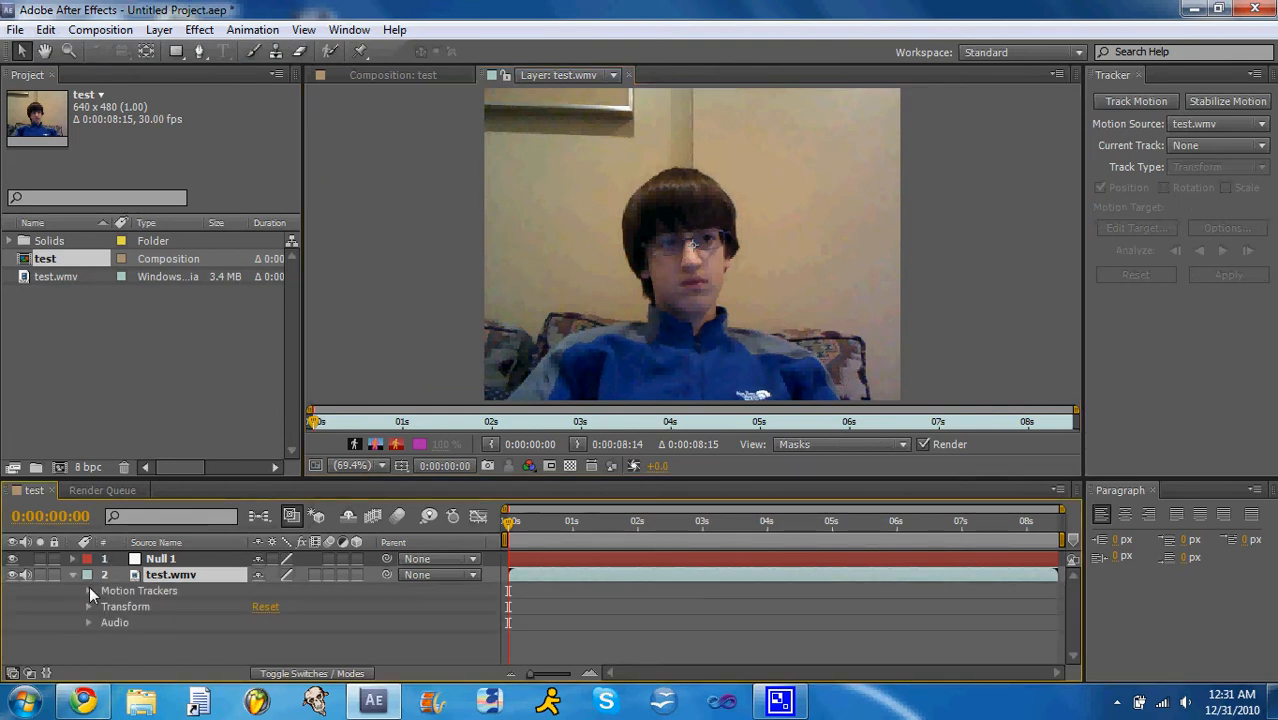
{"action": "left_click", "coordinate": [89, 587]}
{"action": "left_click", "coordinate": [89, 588]}
{"action": "left_click", "coordinate": [46, 29]}
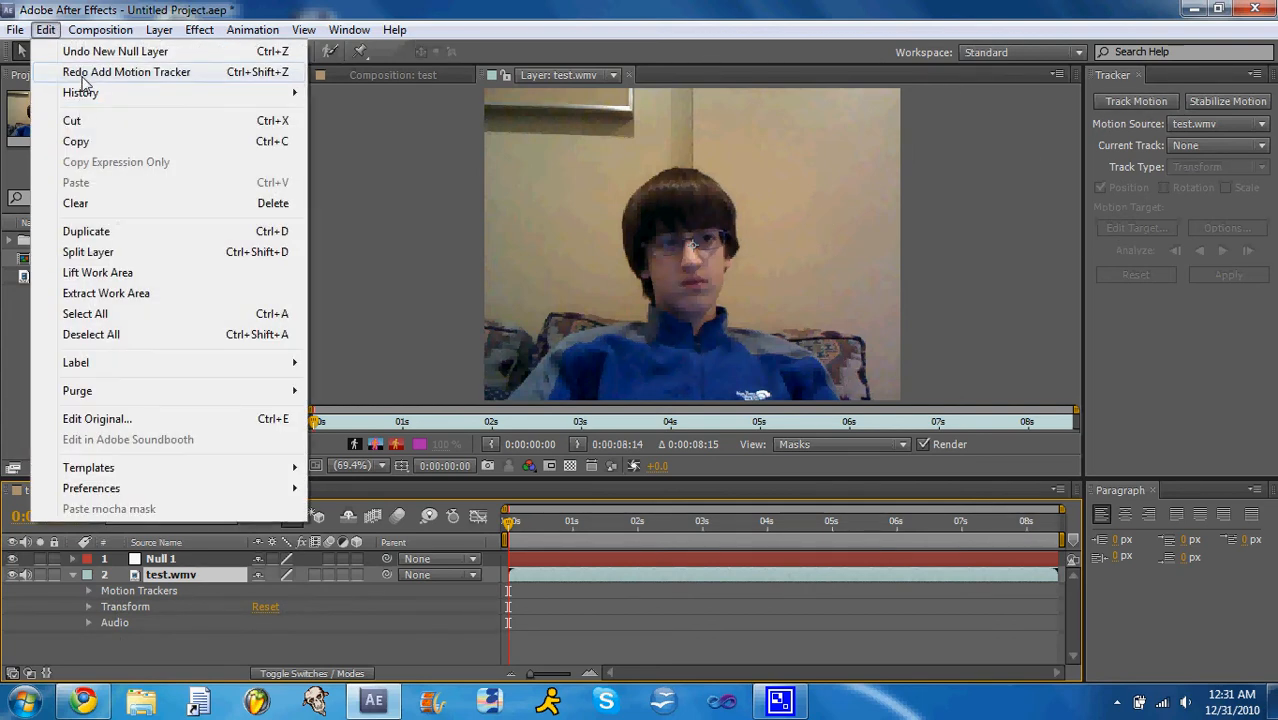
{"action": "left_click", "coordinate": [85, 74]}
Move Tracker 2's track point onto the subject's left eye and shrink its feature region around the pupil.
{"action": "scroll", "coordinate": [686, 262], "scroll_direction": "up", "scroll_amount": 6}
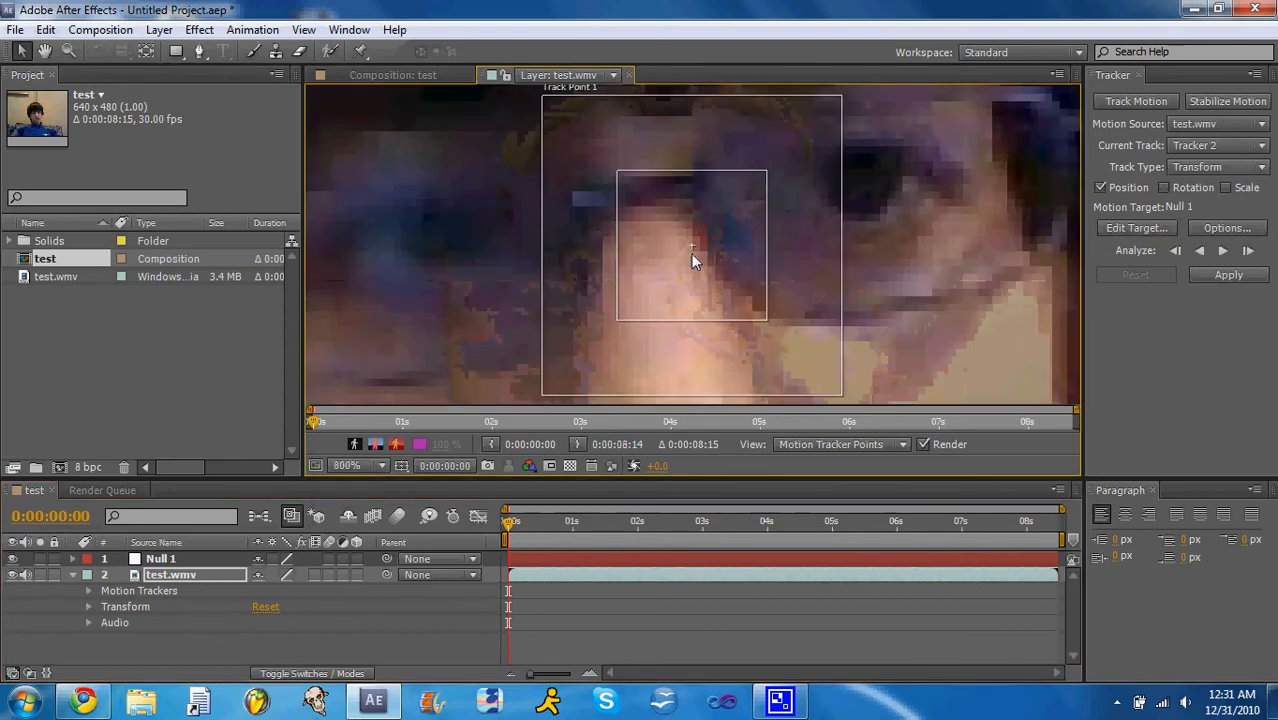
{"action": "left_click_drag", "start_coordinate": [753, 247], "coordinate": [917, 192]}
{"action": "left_click_drag", "start_coordinate": [937, 257], "coordinate": [916, 221]}
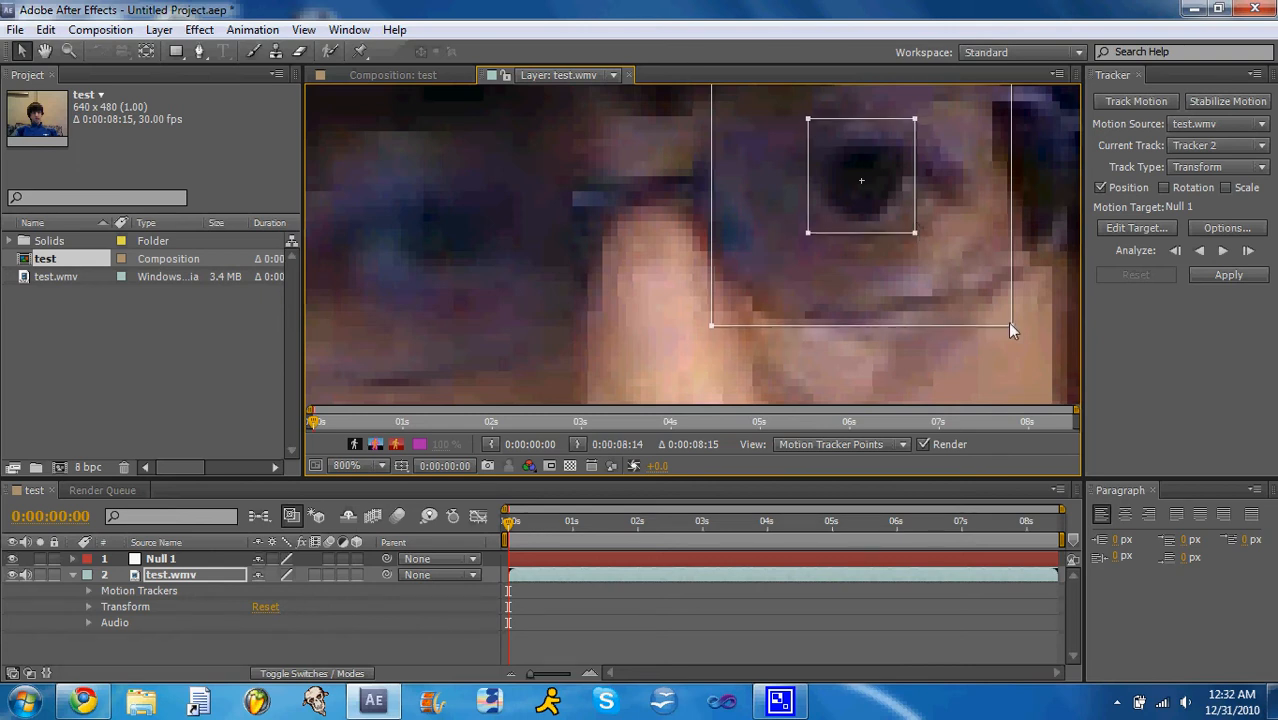
Resize Tracker 2's search region to a wide rectangle enclosing the eye and the glasses lens.
{"action": "left_click_drag", "start_coordinate": [1010, 327], "coordinate": [1050, 327]}
{"action": "key", "text": "comma"}
{"action": "key", "text": "comma"}
{"action": "key", "text": "period"}
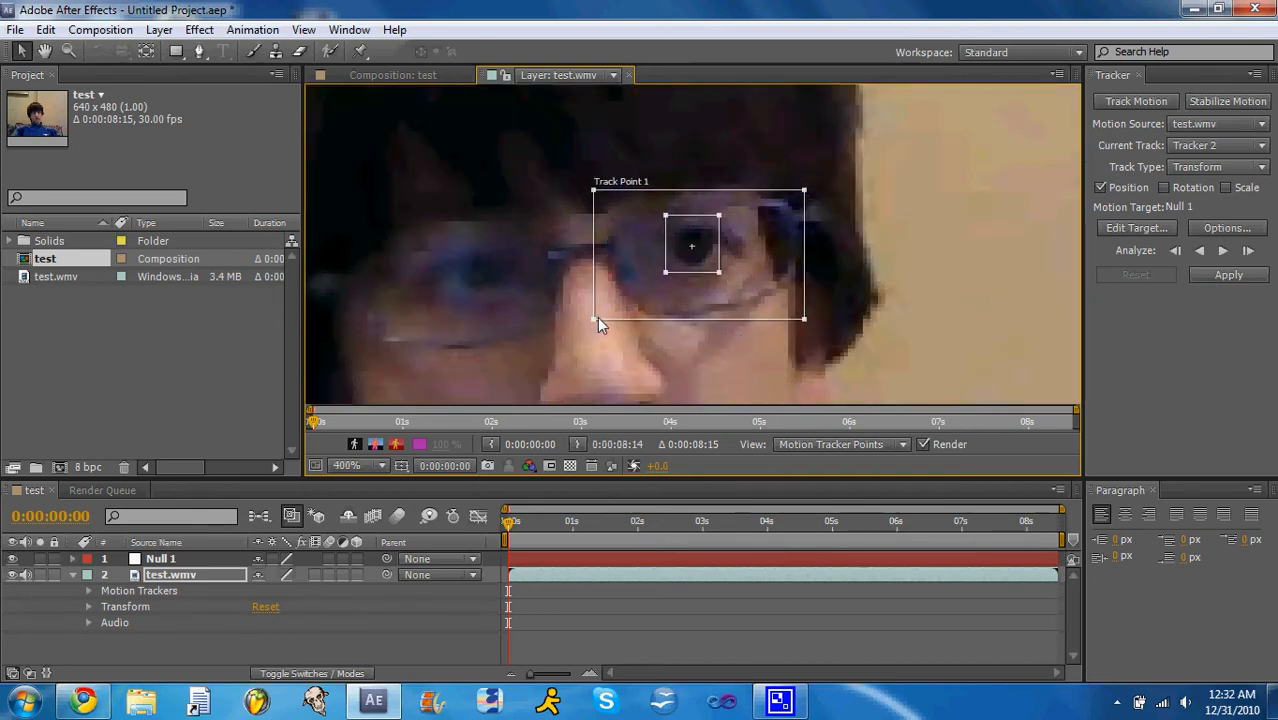
{"action": "left_click_drag", "start_coordinate": [594, 320], "coordinate": [605, 318]}
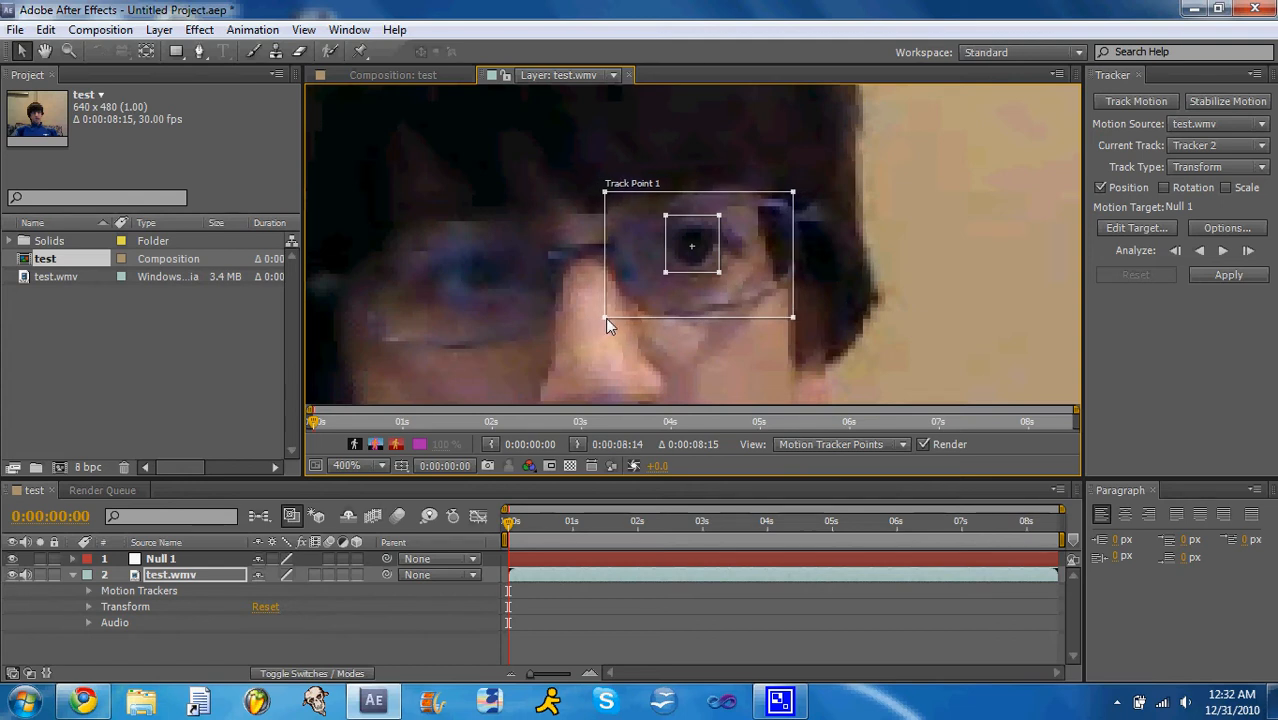
{"action": "key", "text": "comma"}
{"action": "key", "text": "comma"}
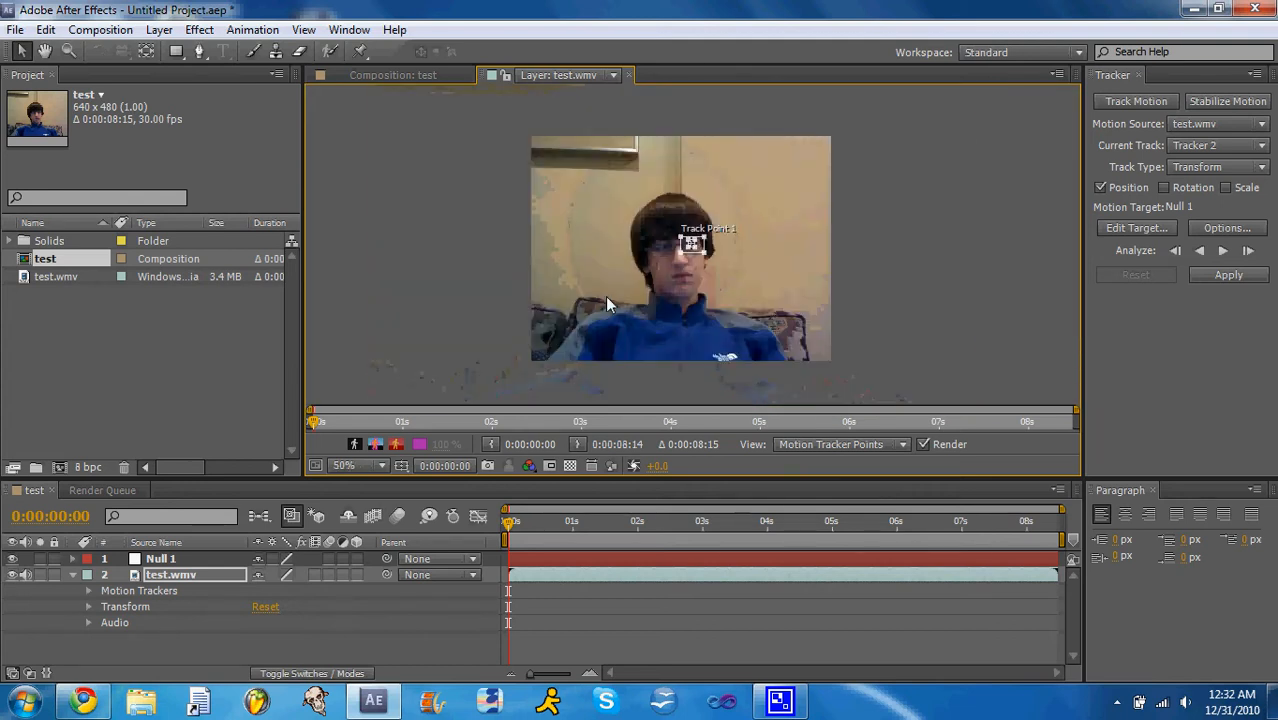
Set Null 1 as the layer that receives Tracker 2's motion.
{"action": "key", "text": "period"}
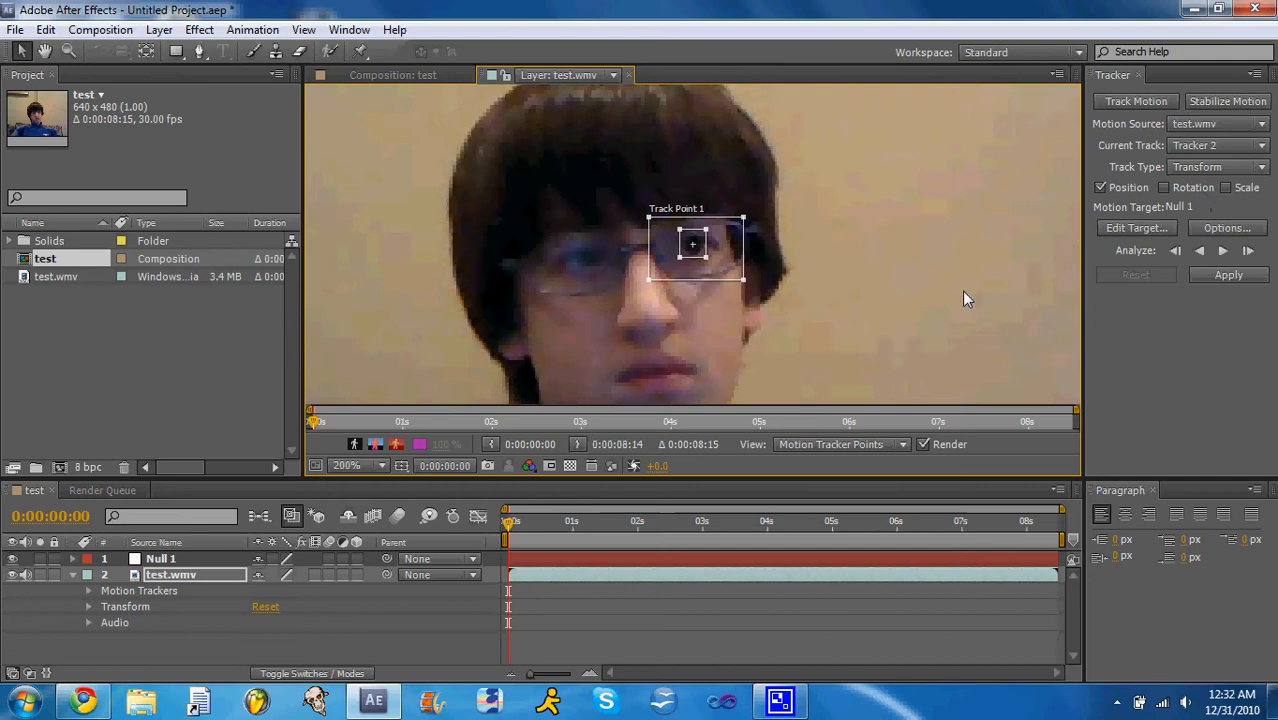
{"action": "left_click", "coordinate": [1160, 227]}
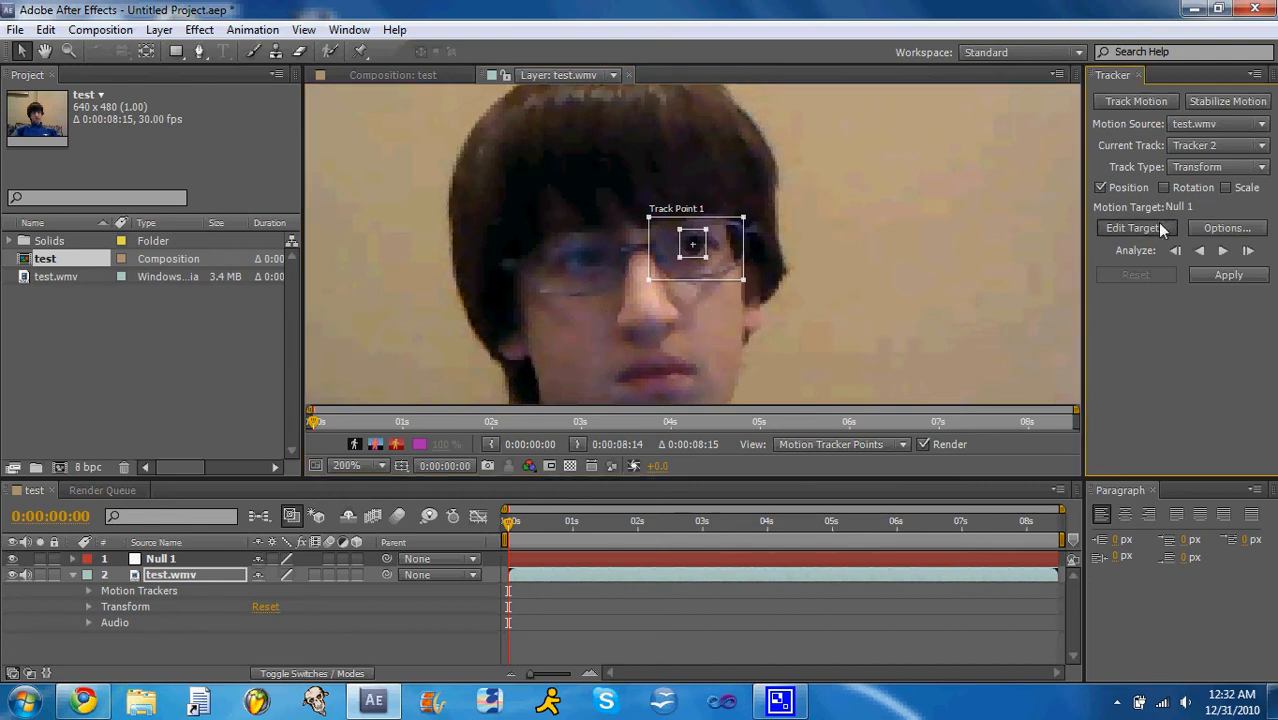
{"action": "left_click", "coordinate": [628, 325]}
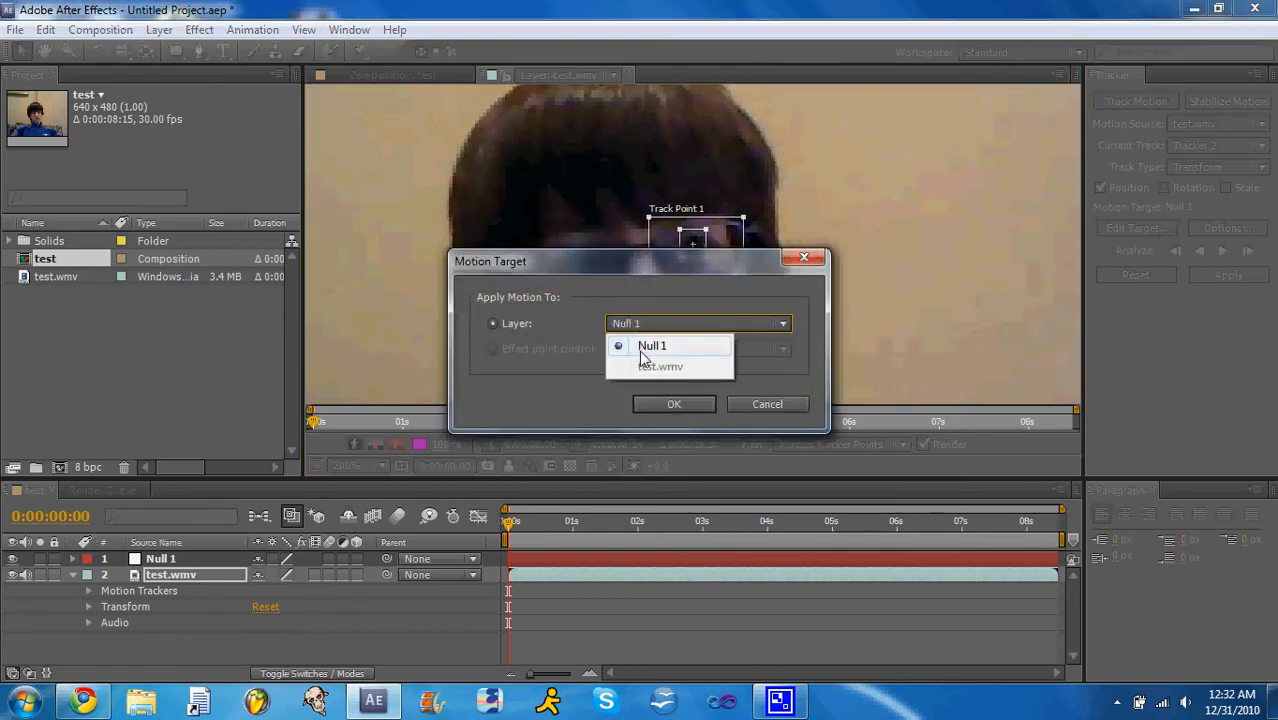
{"action": "left_click", "coordinate": [645, 348]}
{"action": "left_click", "coordinate": [672, 405]}
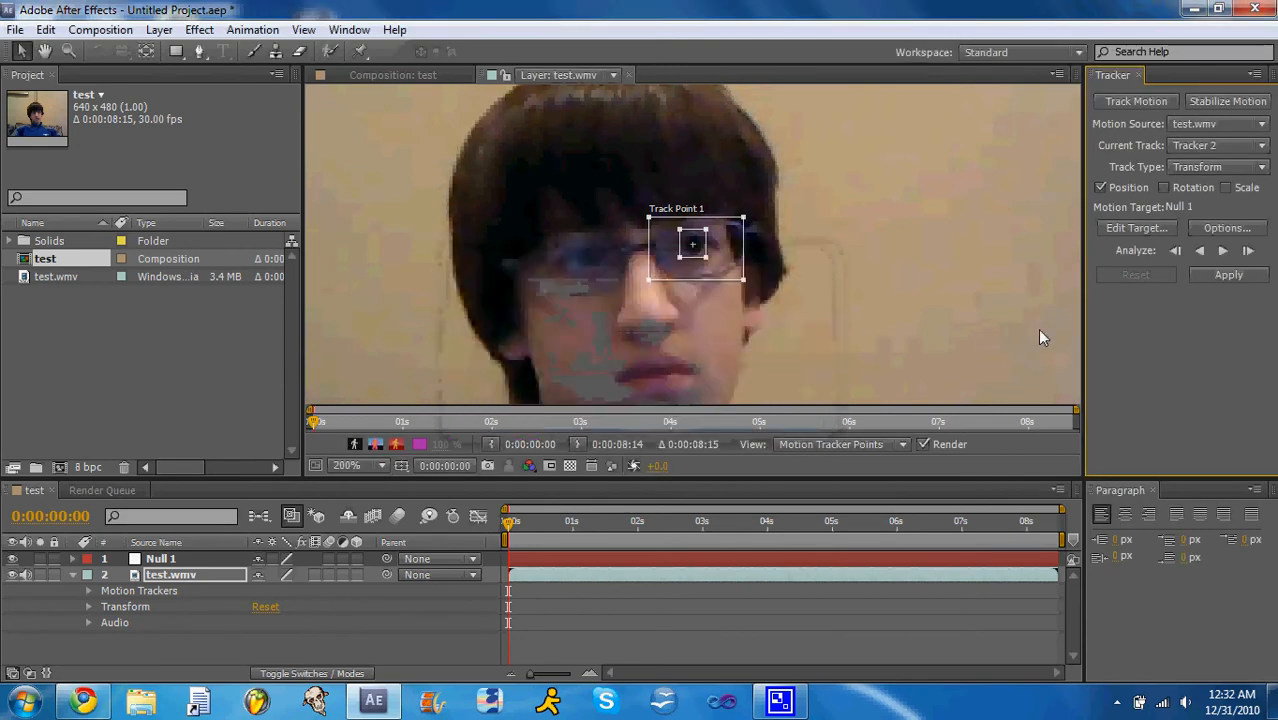
Analyze Tracker 2 forward through the whole clip and apply its motion to the target in X and Y.
{"action": "scroll", "coordinate": [909, 268], "scroll_direction": "down", "scroll_amount": 3}
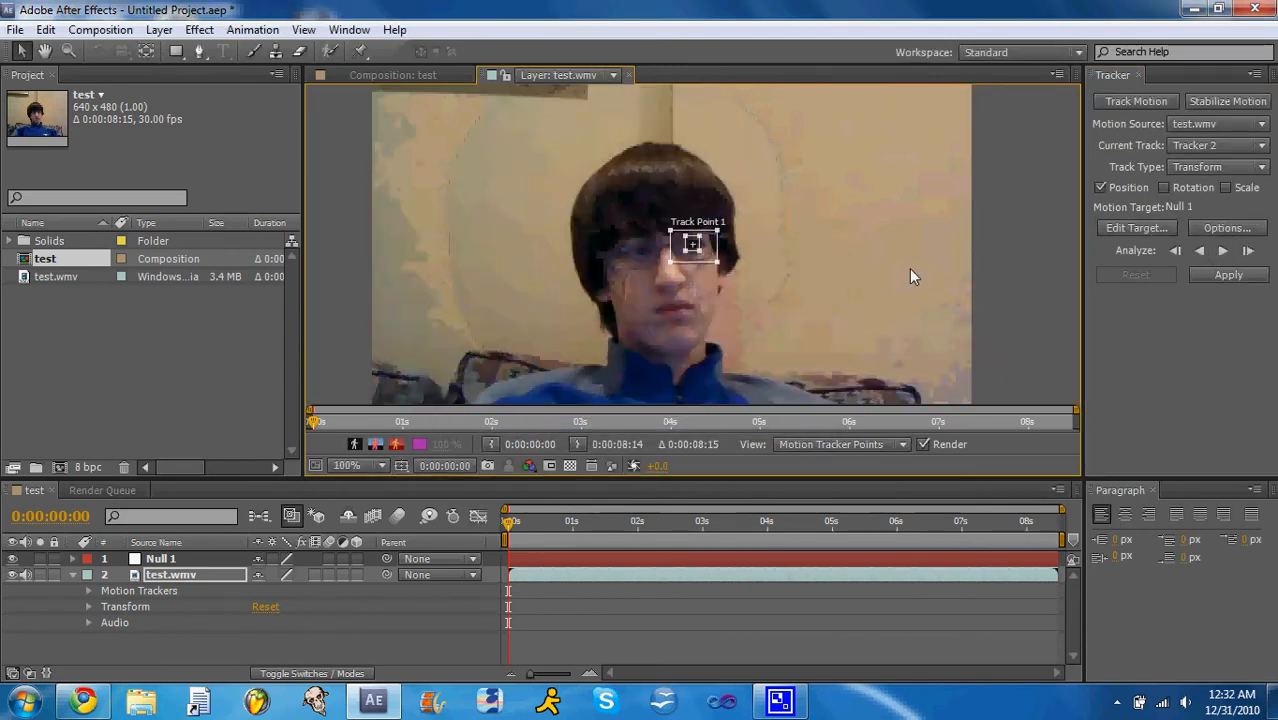
{"action": "scroll", "coordinate": [909, 268], "scroll_direction": "up", "scroll_amount": 1}
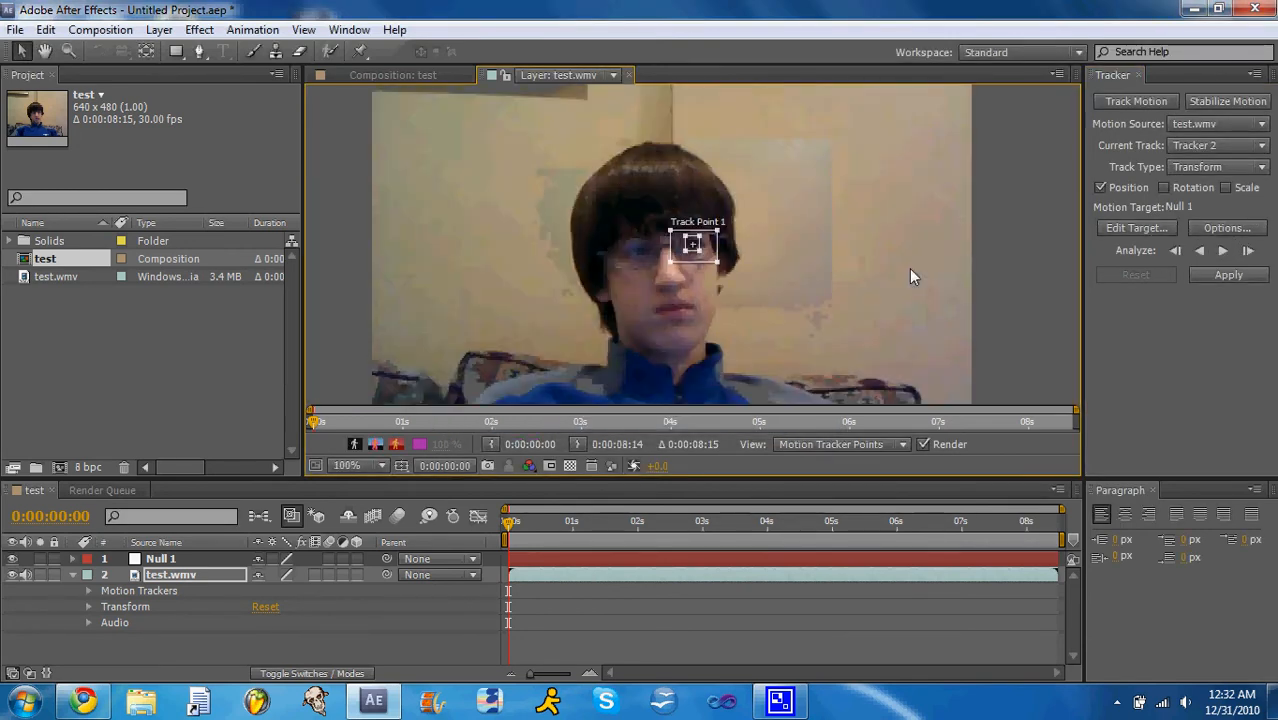
{"action": "left_click", "coordinate": [1223, 252]}
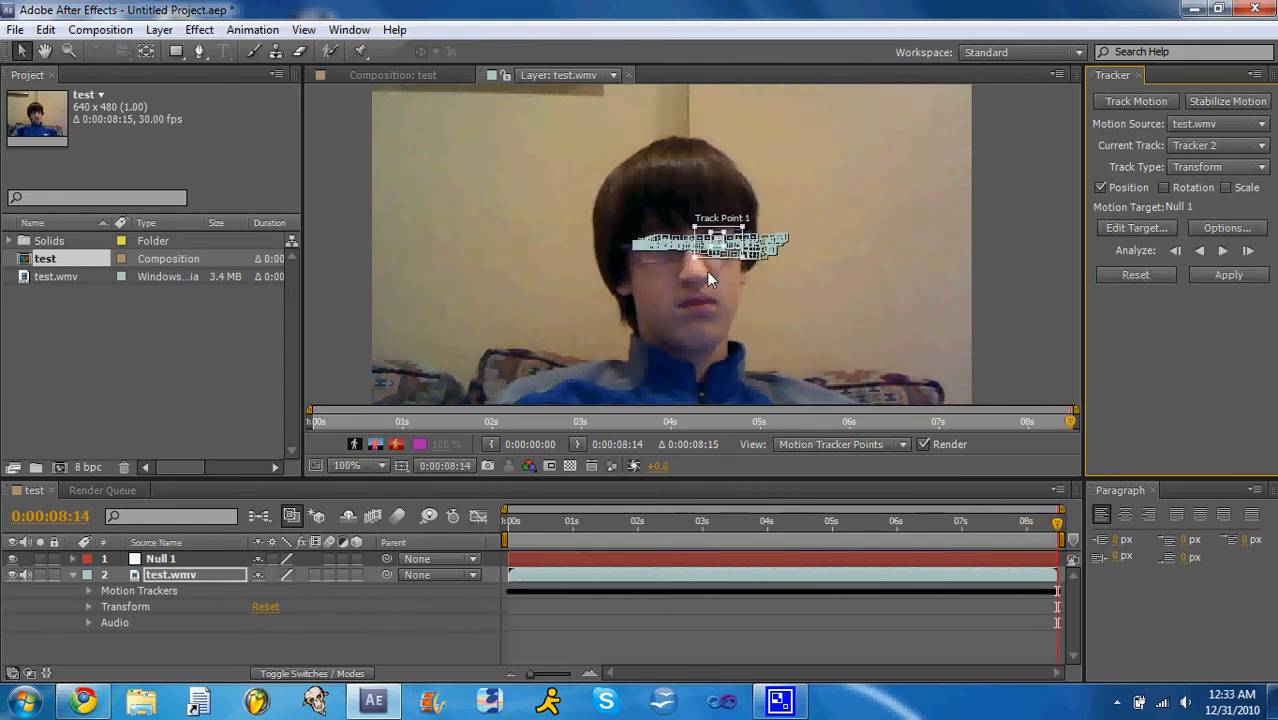
{"action": "left_click", "coordinate": [1251, 278]}
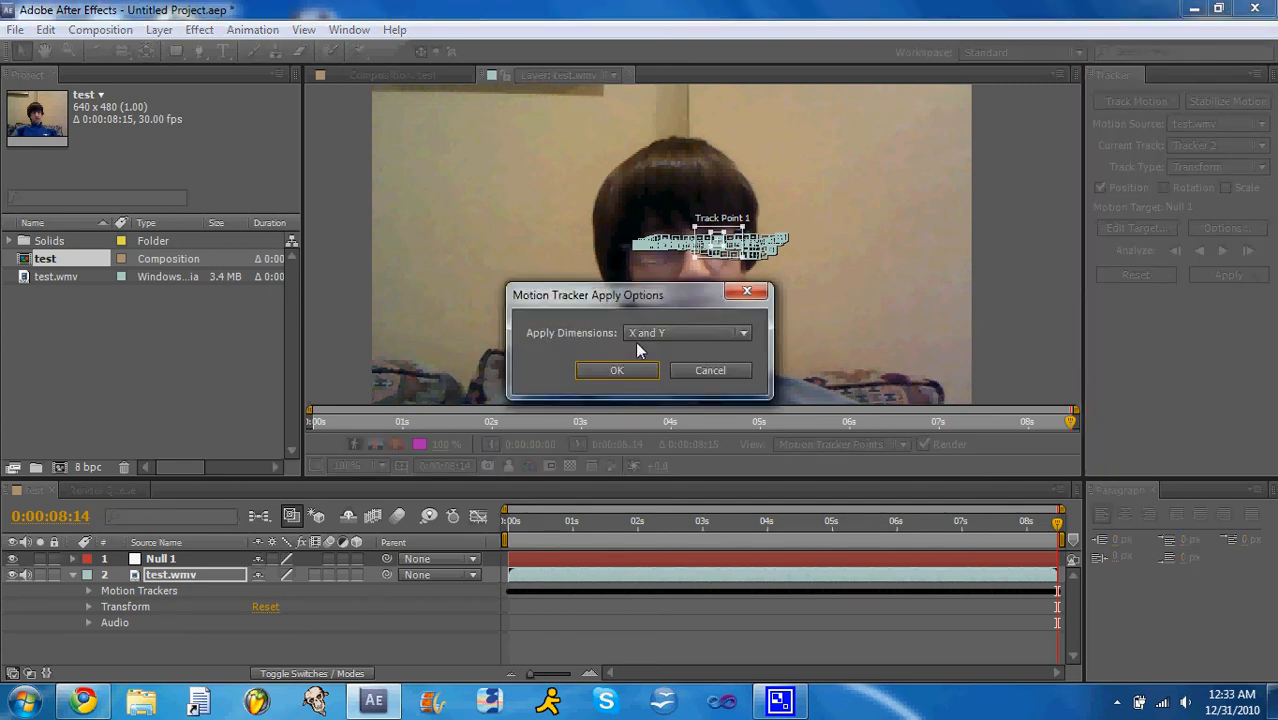
{"action": "left_click", "coordinate": [639, 336]}
{"action": "left_click", "coordinate": [640, 354]}
{"action": "left_click", "coordinate": [616, 370]}
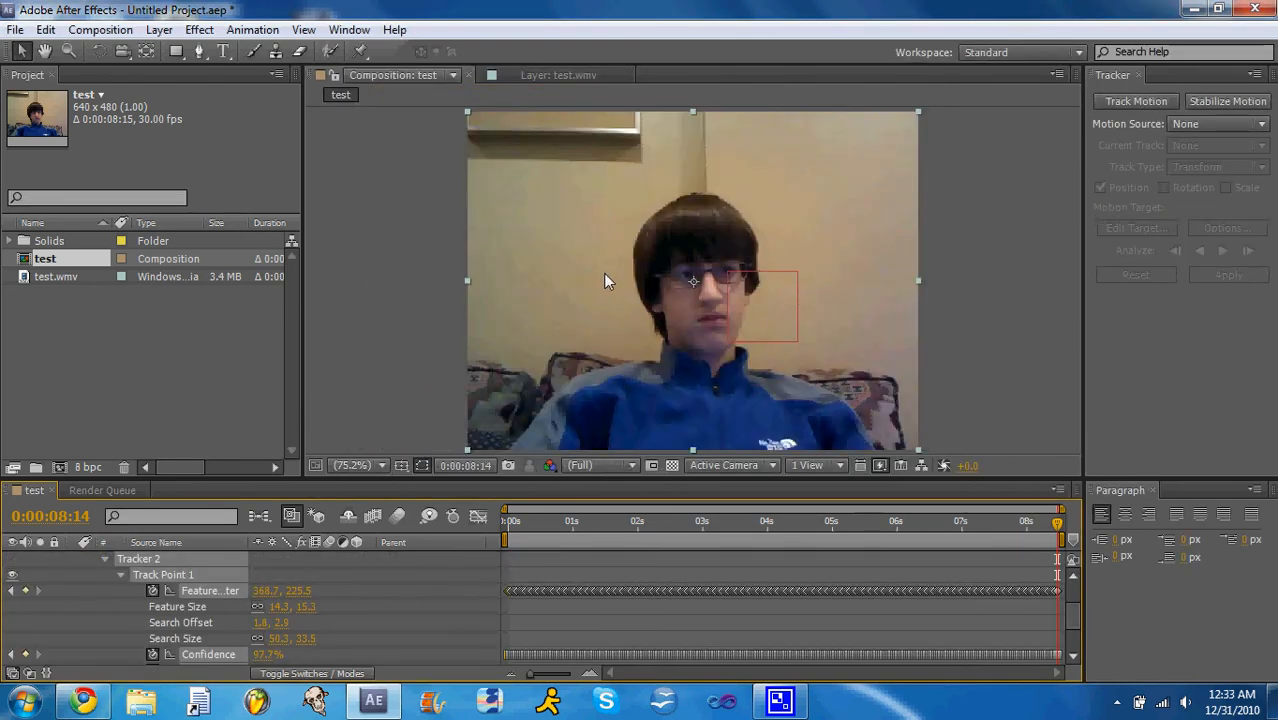
Create a text layer reading "asdf" at the first frame and place it over the subject's face.
{"action": "left_click_drag", "start_coordinate": [513, 528], "coordinate": [503, 588]}
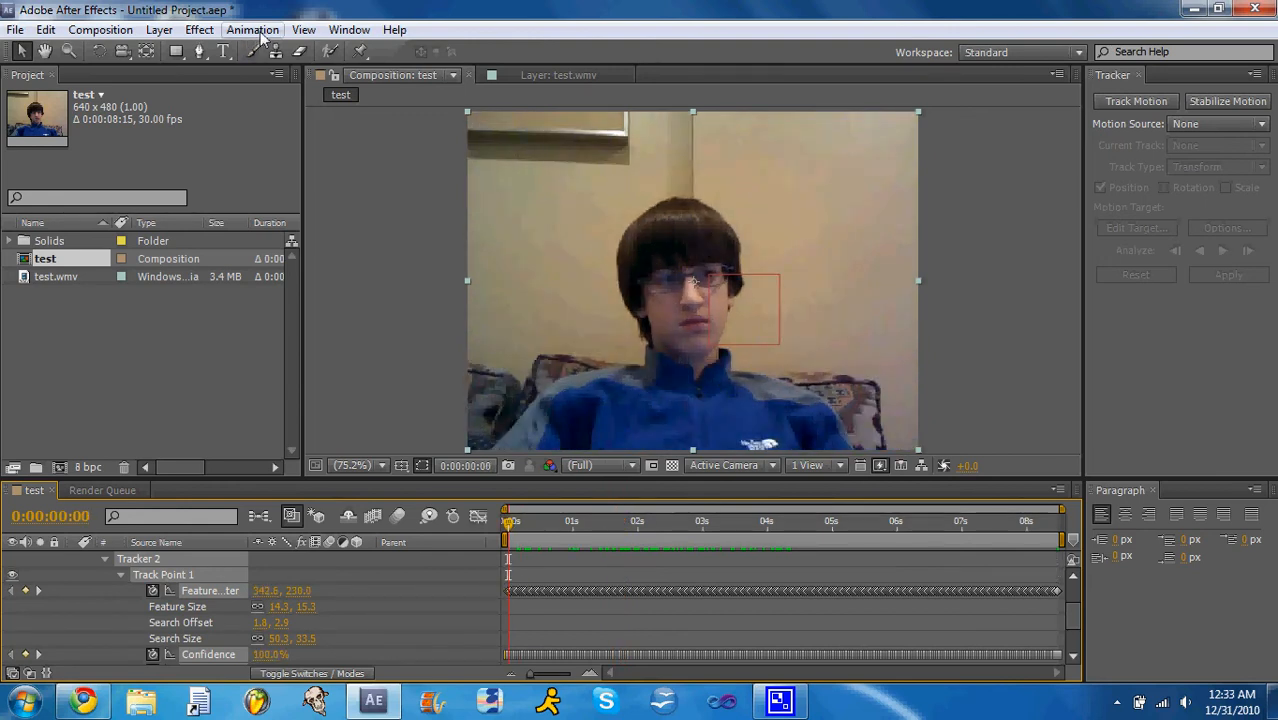
{"action": "left_click", "coordinate": [159, 29]}
{"action": "mouse_move", "coordinate": [183, 53]}
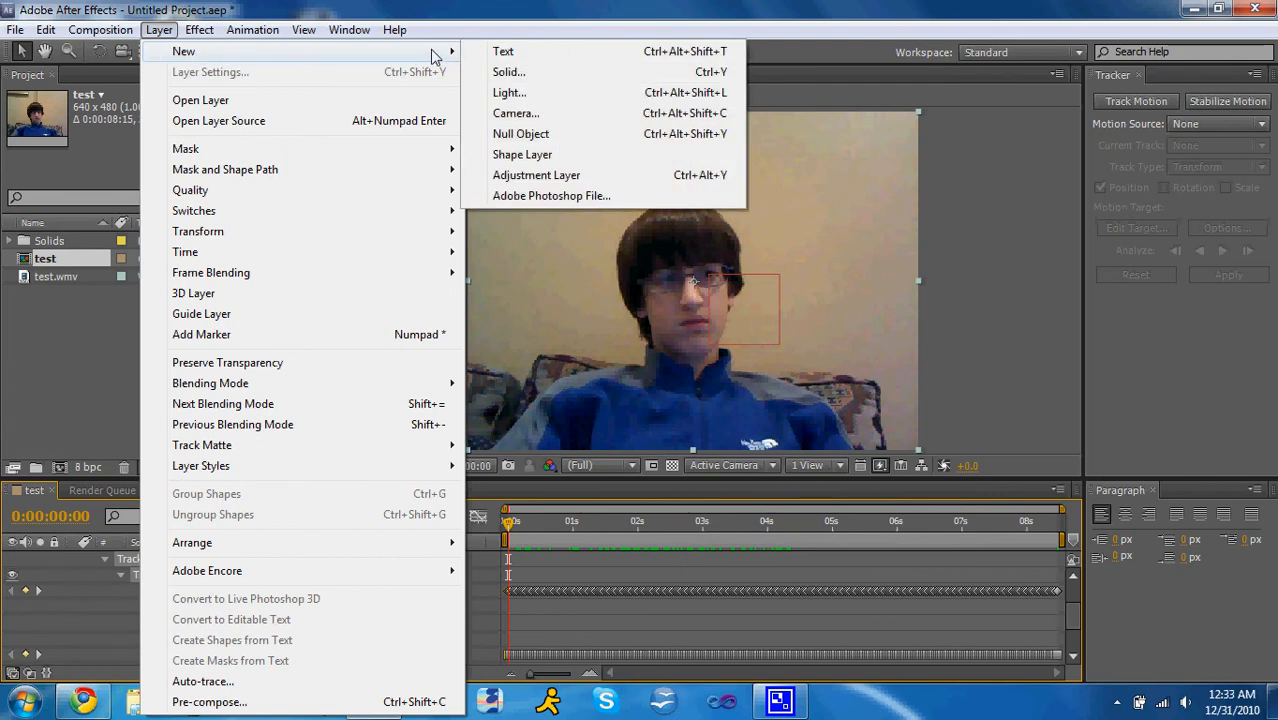
{"action": "left_click", "coordinate": [503, 51]}
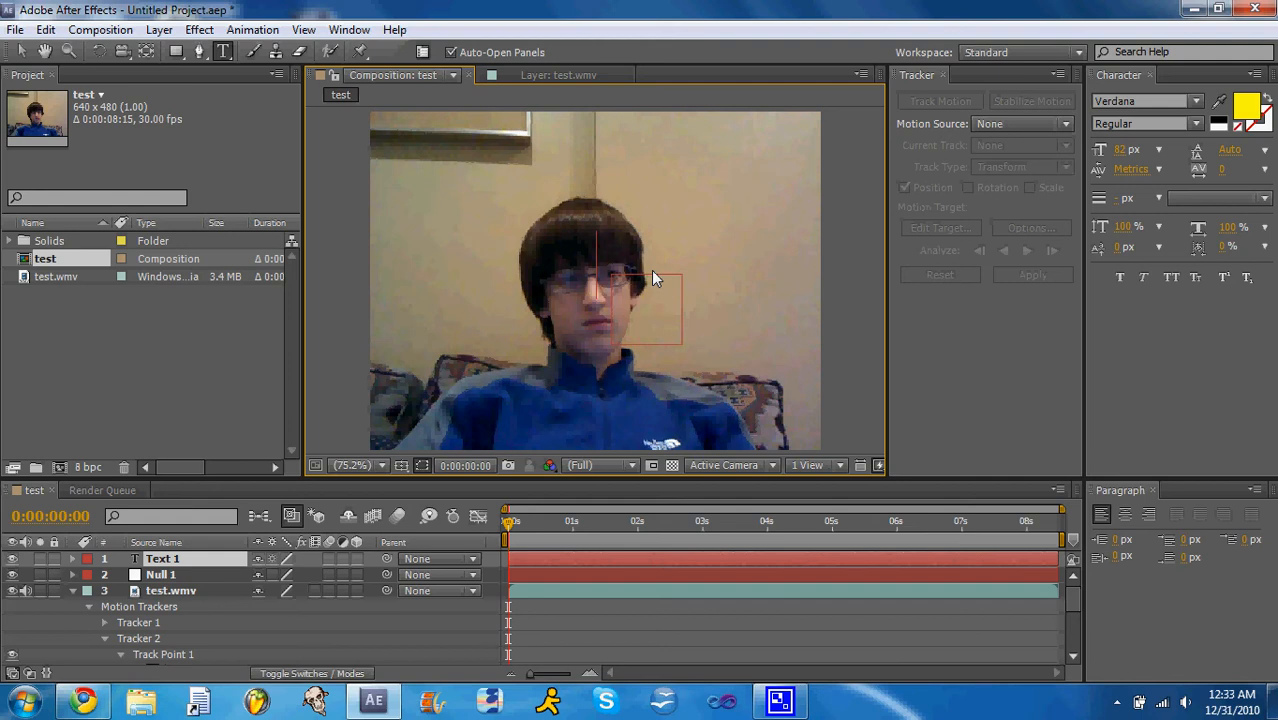
{"action": "type", "text": "asdf"}
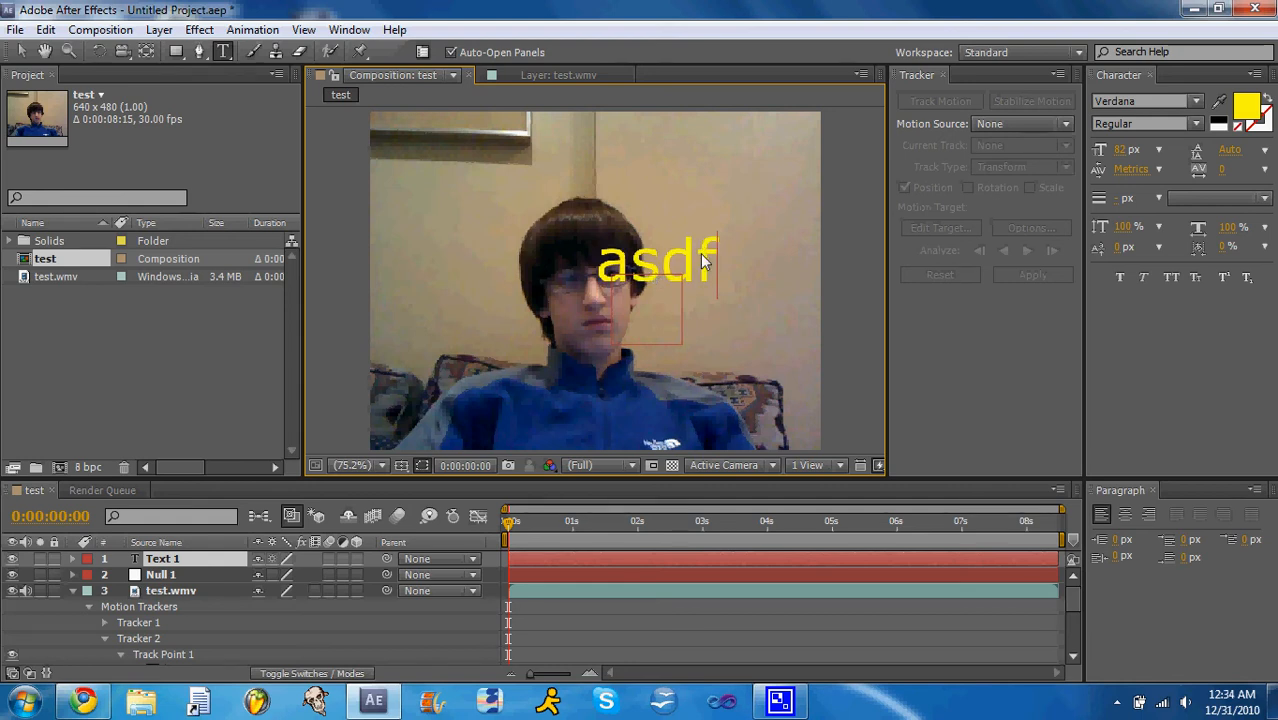
{"action": "left_click_drag", "start_coordinate": [807, 326], "coordinate": [743, 337]}
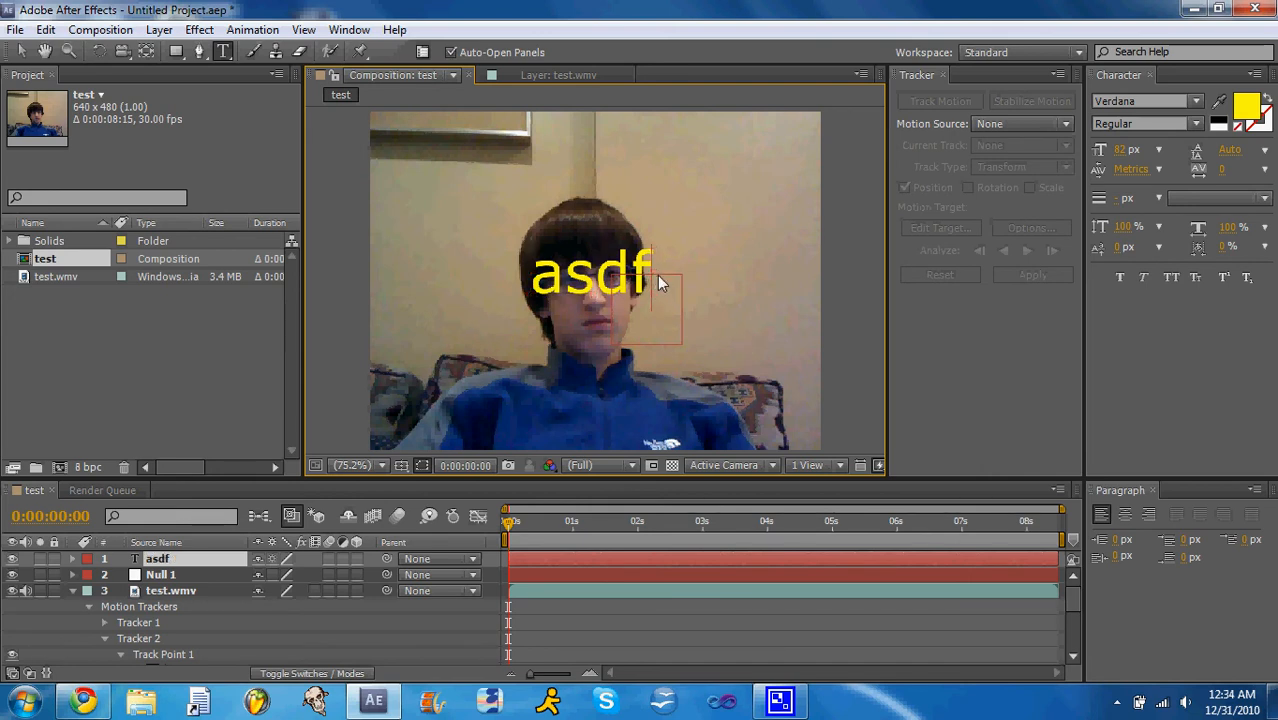
Replace the layer's text with "google" and nudge it slightly left over the face.
{"action": "left_click_drag", "start_coordinate": [657, 277], "coordinate": [506, 262]}
{"action": "type", "text": "google"}
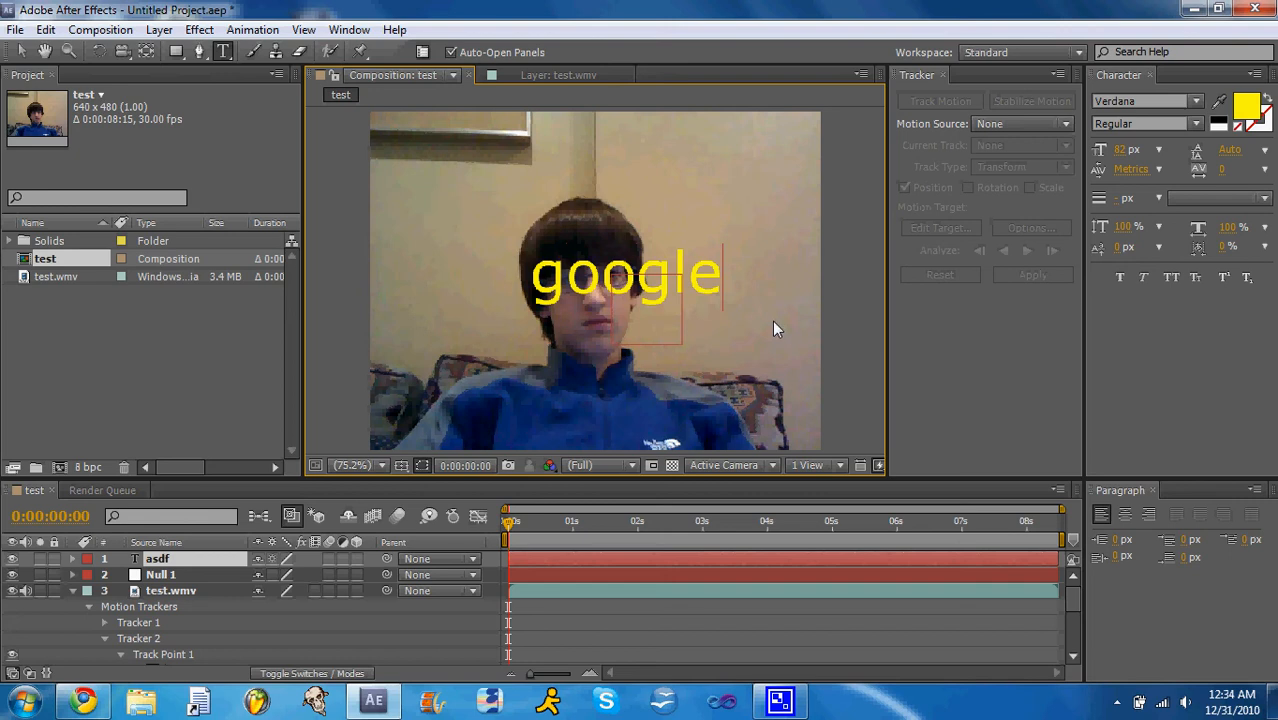
{"action": "left_click_drag", "start_coordinate": [773, 320], "coordinate": [765, 320]}
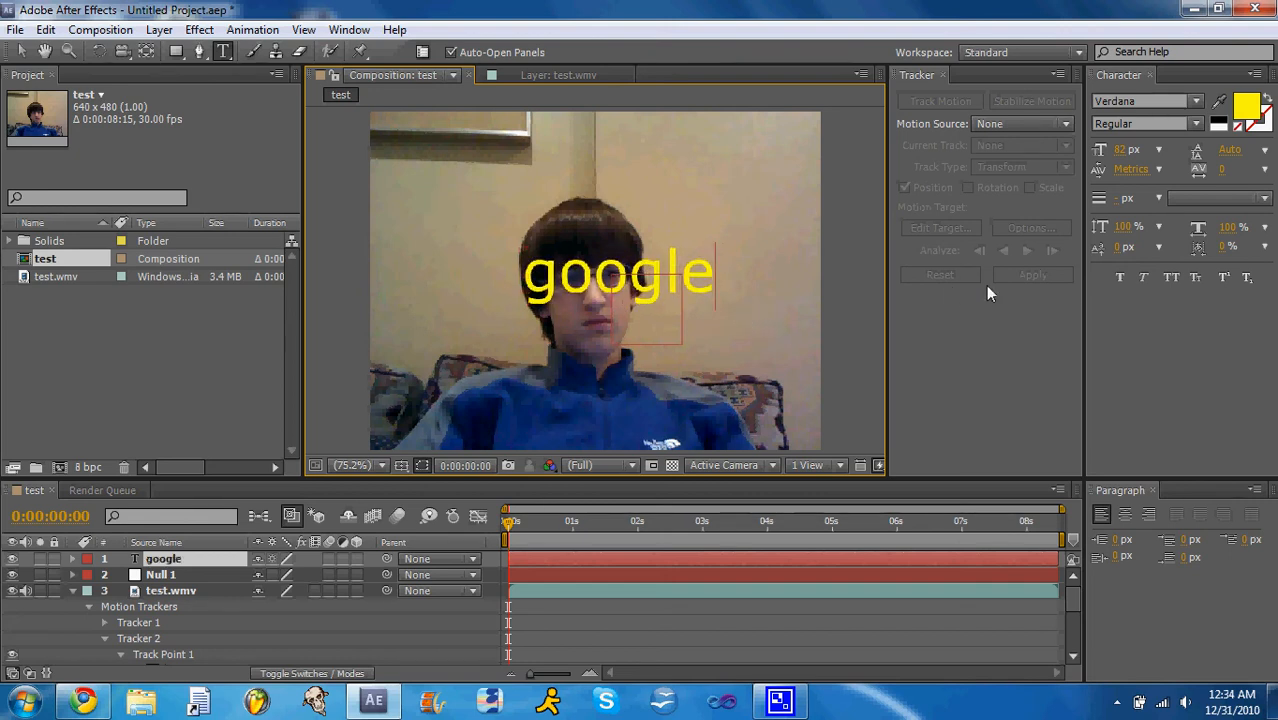
Enlarge the "google" text to 96 px and shift it back over the subject's eyes.
{"action": "left_click_drag", "start_coordinate": [755, 289], "coordinate": [511, 290]}
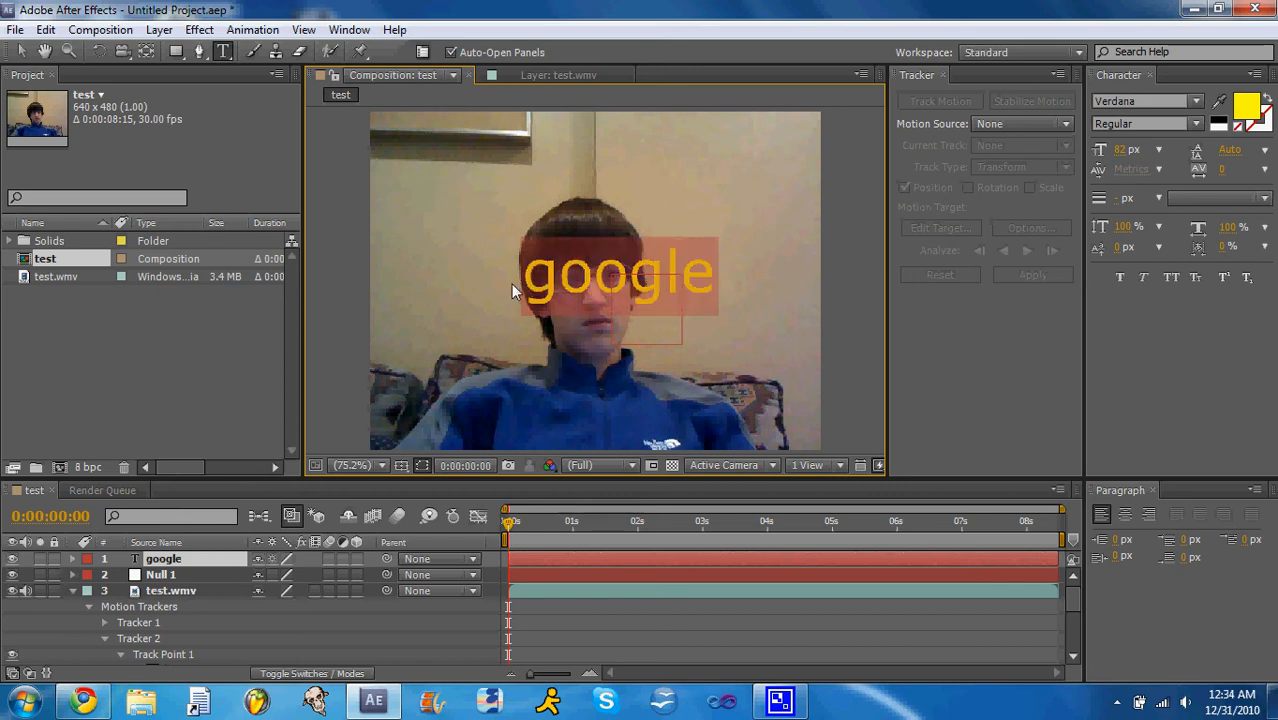
{"action": "left_click", "coordinate": [1123, 154]}
{"action": "scroll", "coordinate": [1122, 152], "scroll_direction": "up", "scroll_amount": 9}
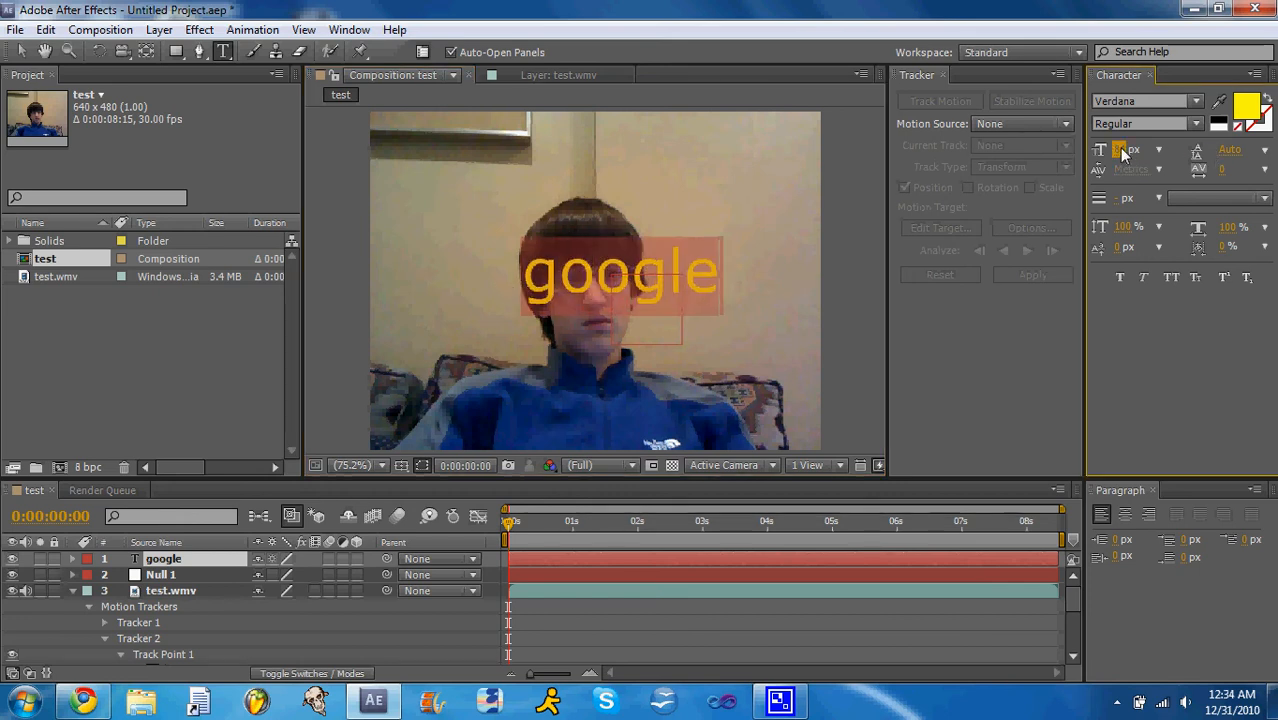
{"action": "scroll", "coordinate": [1123, 148], "scroll_direction": "up", "scroll_amount": 4}
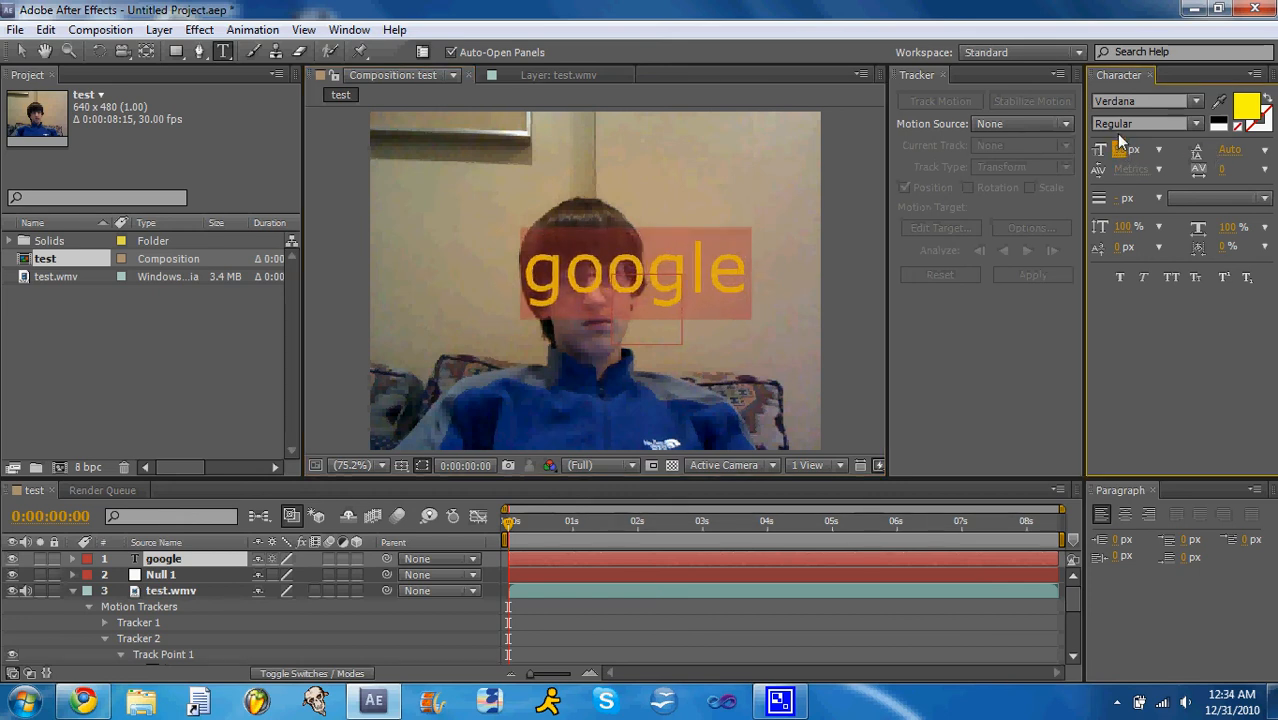
{"action": "left_click_drag", "start_coordinate": [780, 331], "coordinate": [766, 336]}
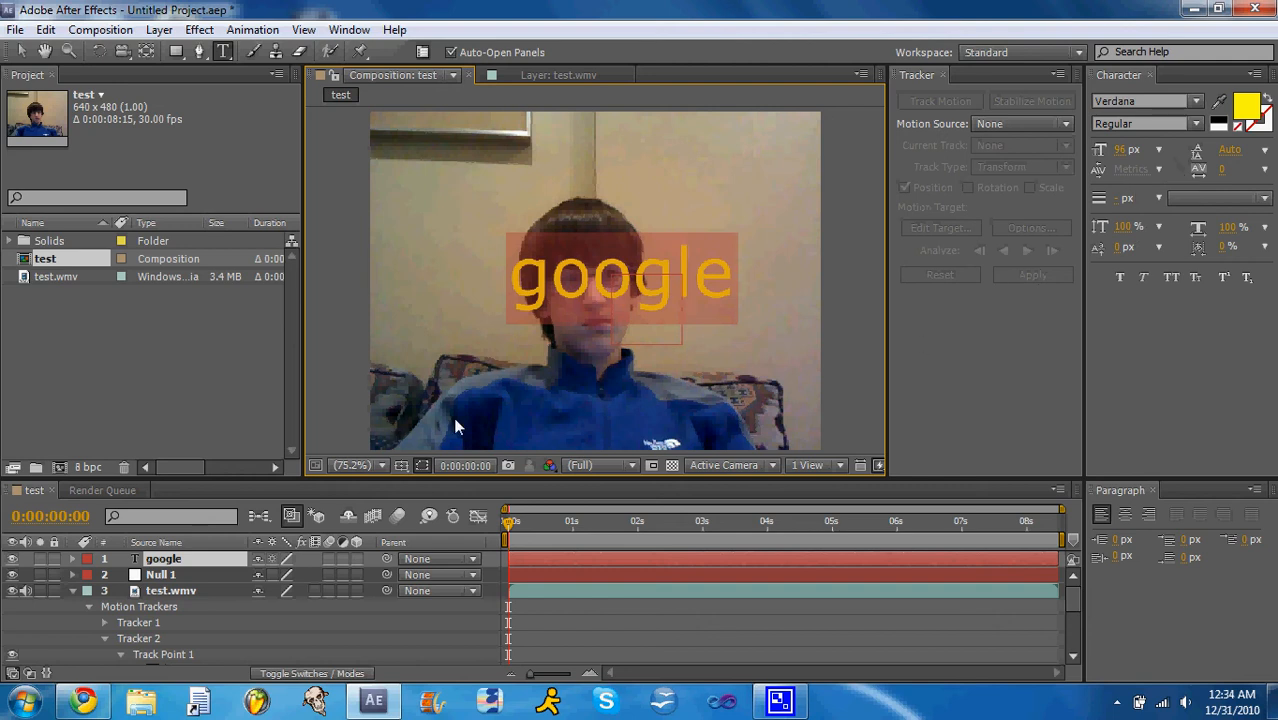
Rotate the google layer to -5° and move it to about 199, 273 over the subject's eyes.
{"action": "left_click", "coordinate": [72, 558]}
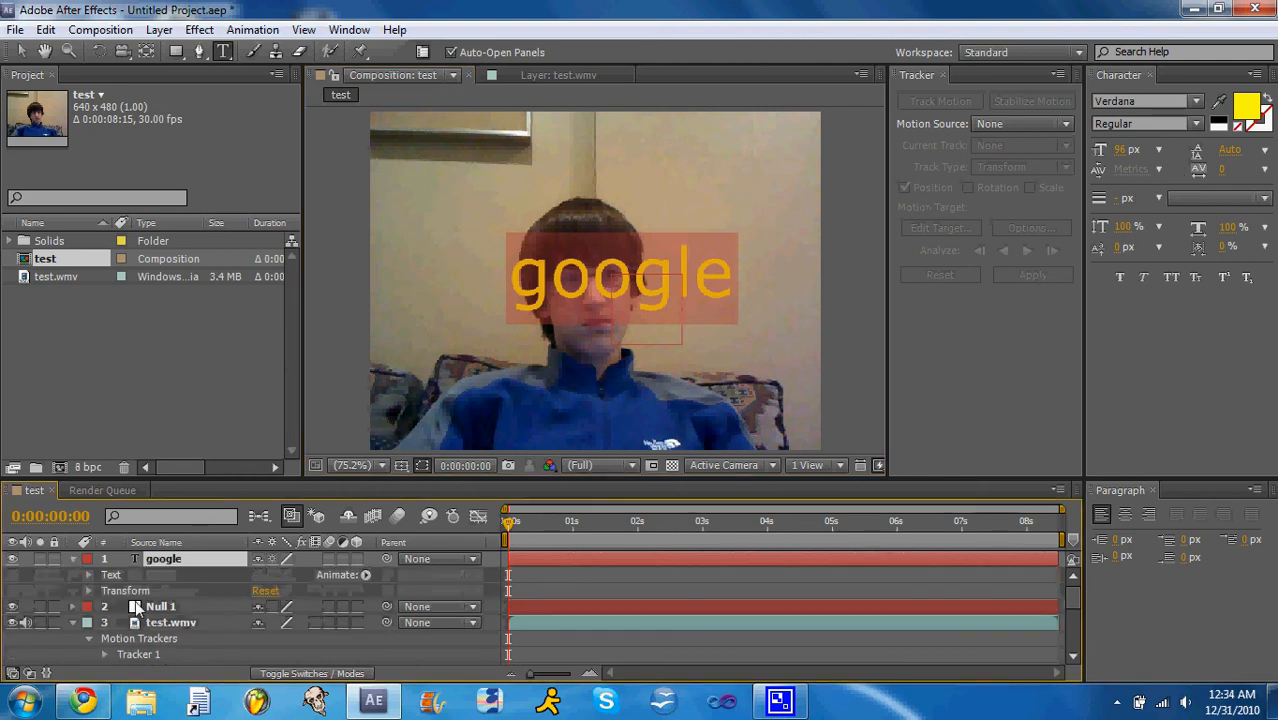
{"action": "left_click", "coordinate": [89, 590]}
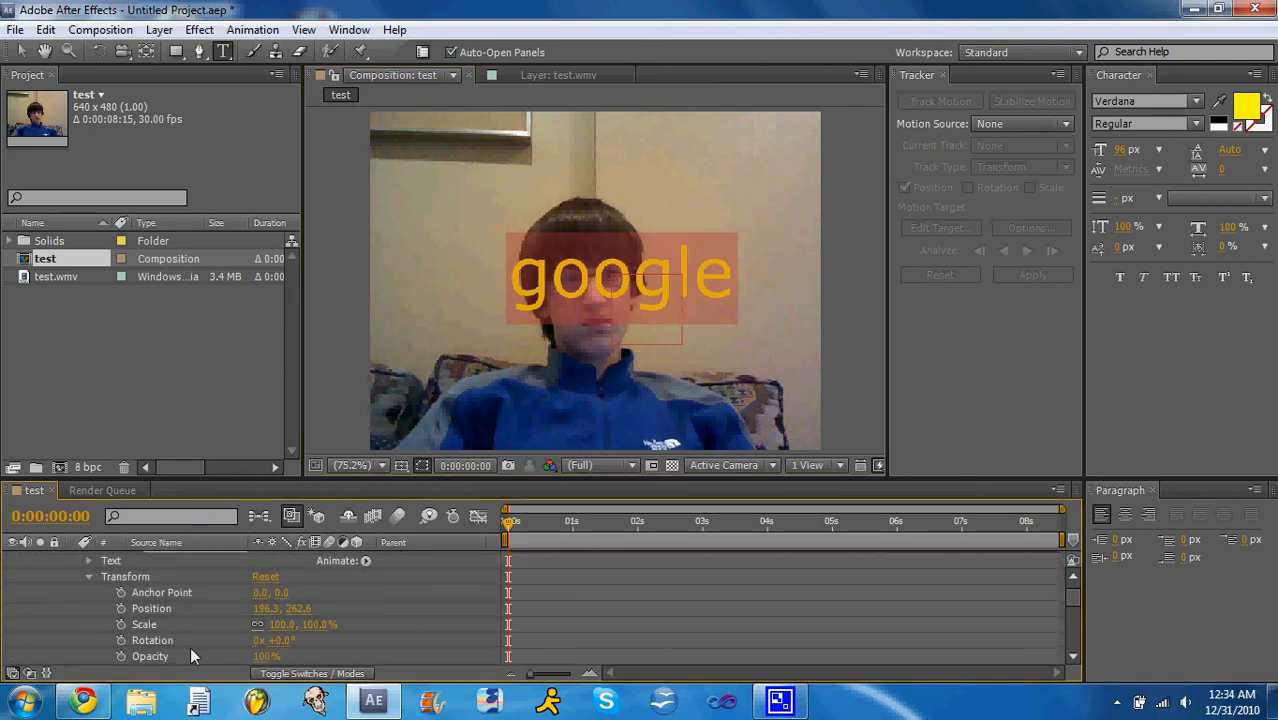
{"action": "left_click_drag", "start_coordinate": [279, 647], "coordinate": [280, 645]}
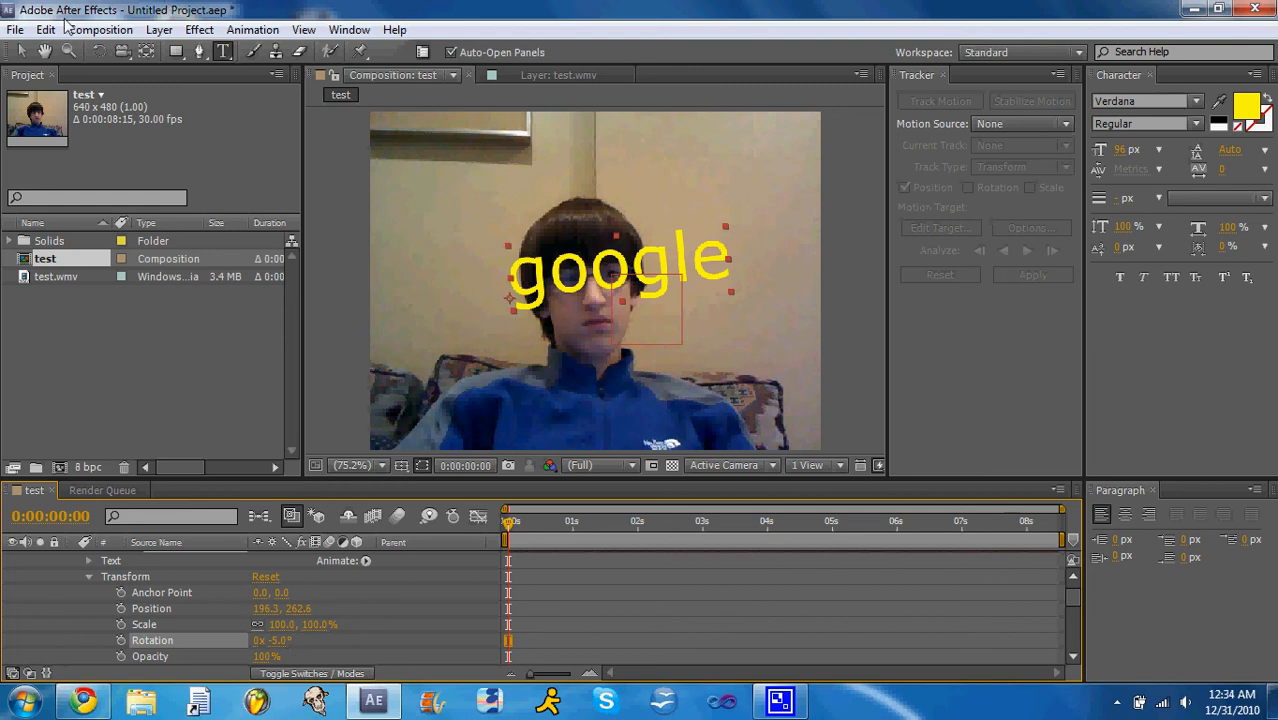
{"action": "left_click", "coordinate": [22, 51]}
{"action": "left_click_drag", "start_coordinate": [585, 289], "coordinate": [587, 296]}
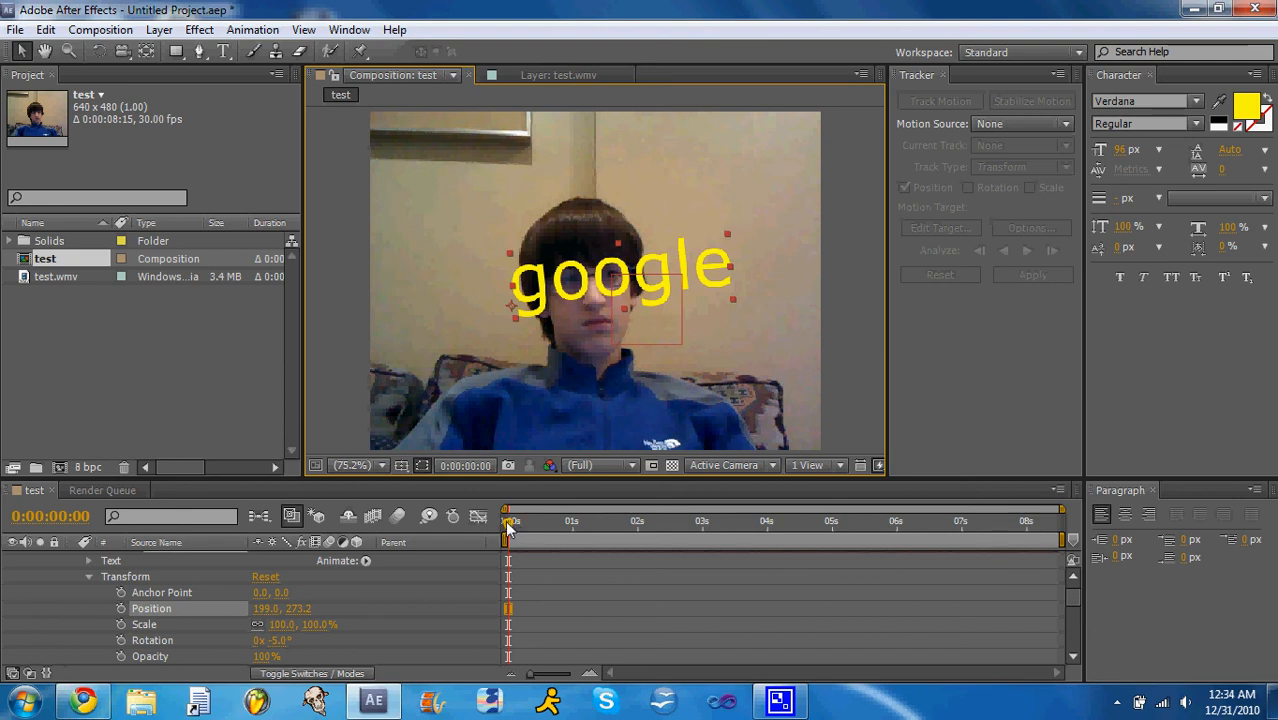
Scrub the start of the timeline, return to the first frame, and collapse the google and test.wmv layers.
{"action": "left_click_drag", "start_coordinate": [508, 527], "coordinate": [545, 522]}
{"action": "key", "text": "Home"}
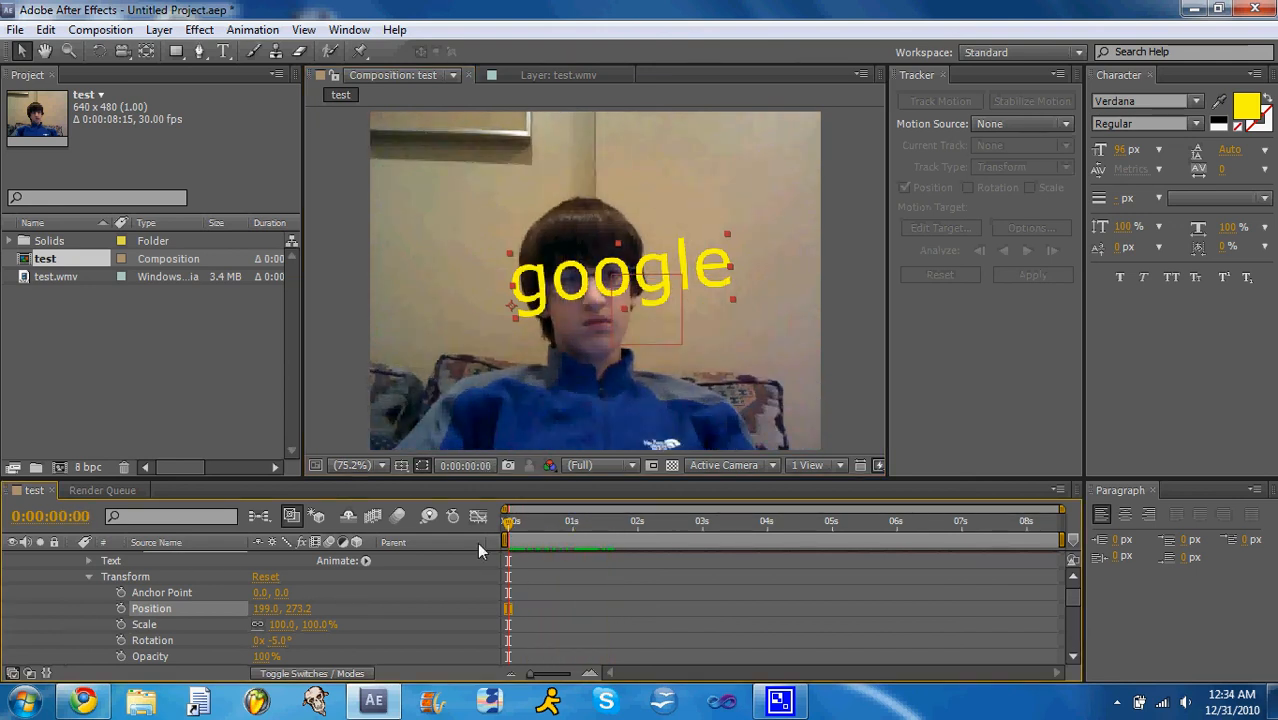
{"action": "scroll", "coordinate": [45, 575], "scroll_direction": "up", "scroll_amount": 1}
{"action": "left_click", "coordinate": [73, 558]}
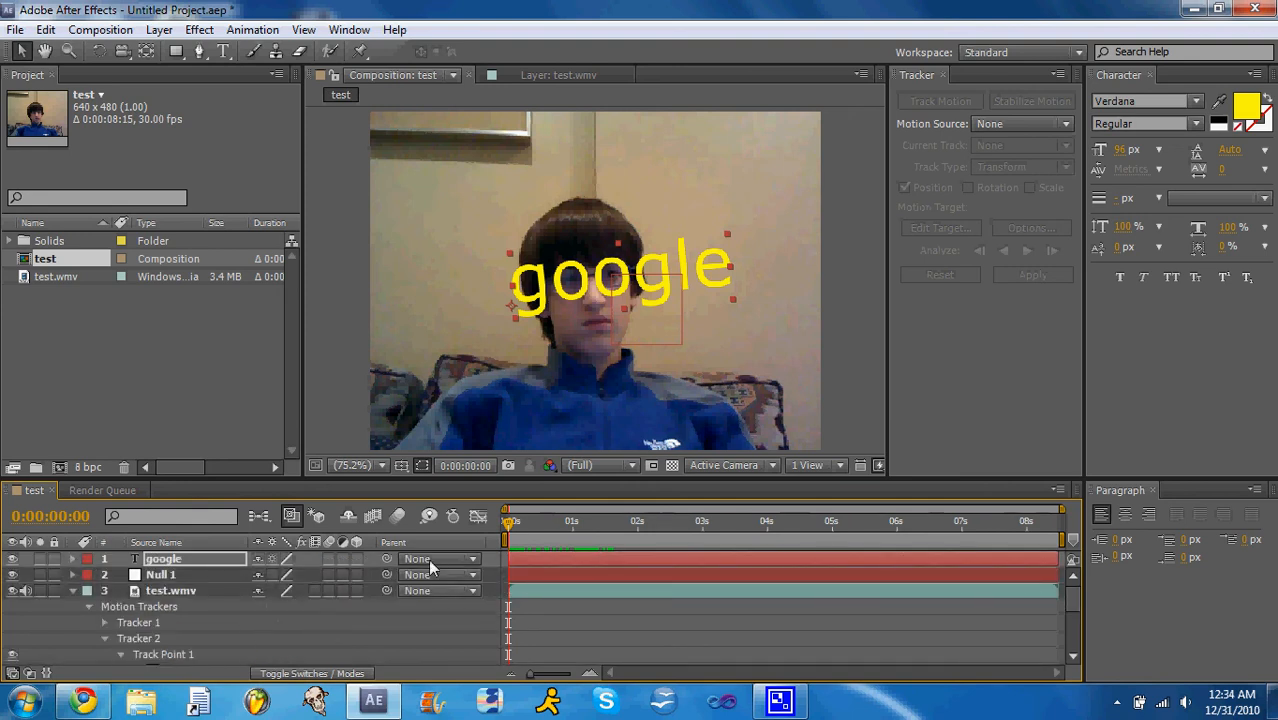
{"action": "left_click", "coordinate": [72, 591]}
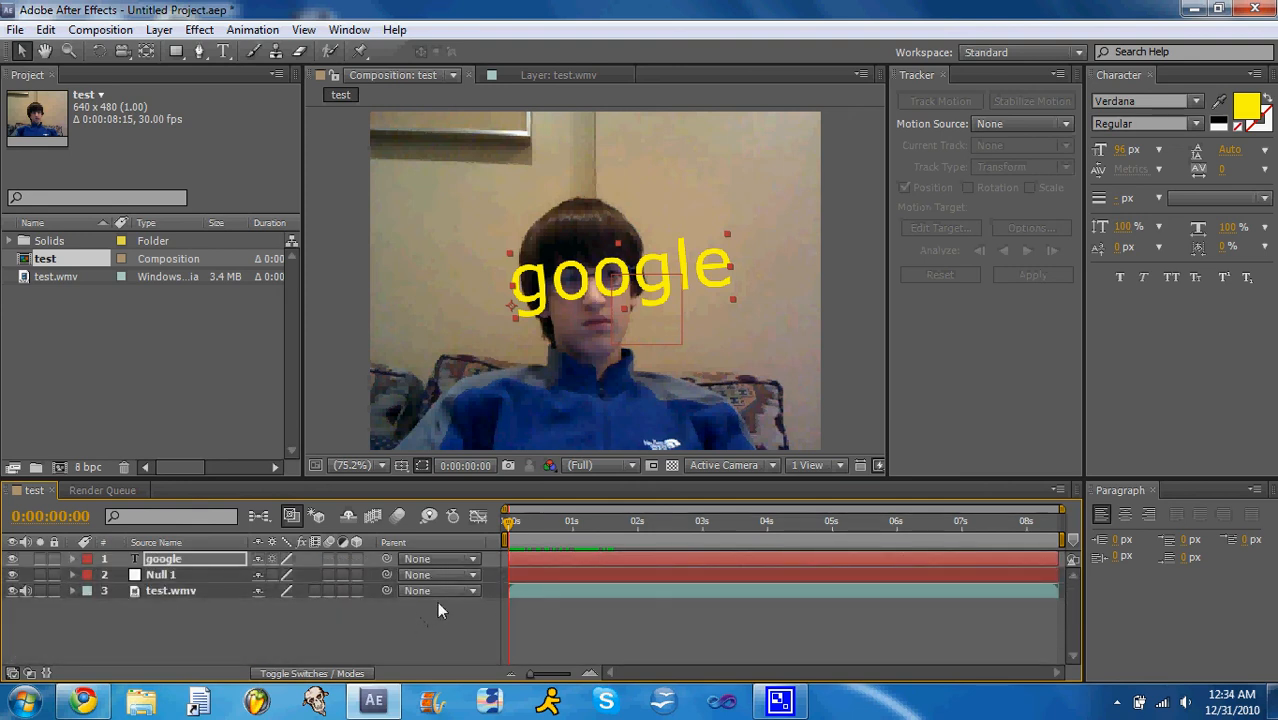
Parent the google text layer to Null 1.
{"action": "left_click", "coordinate": [423, 562]}
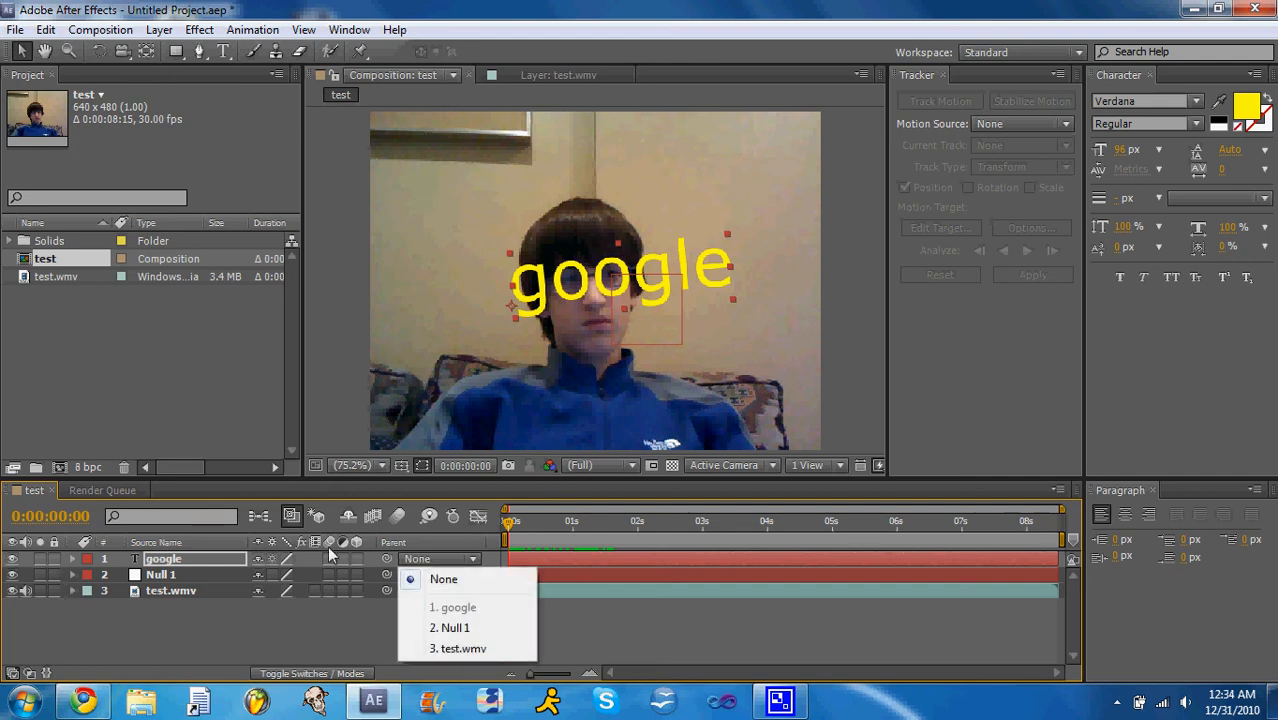
{"action": "left_click", "coordinate": [213, 562]}
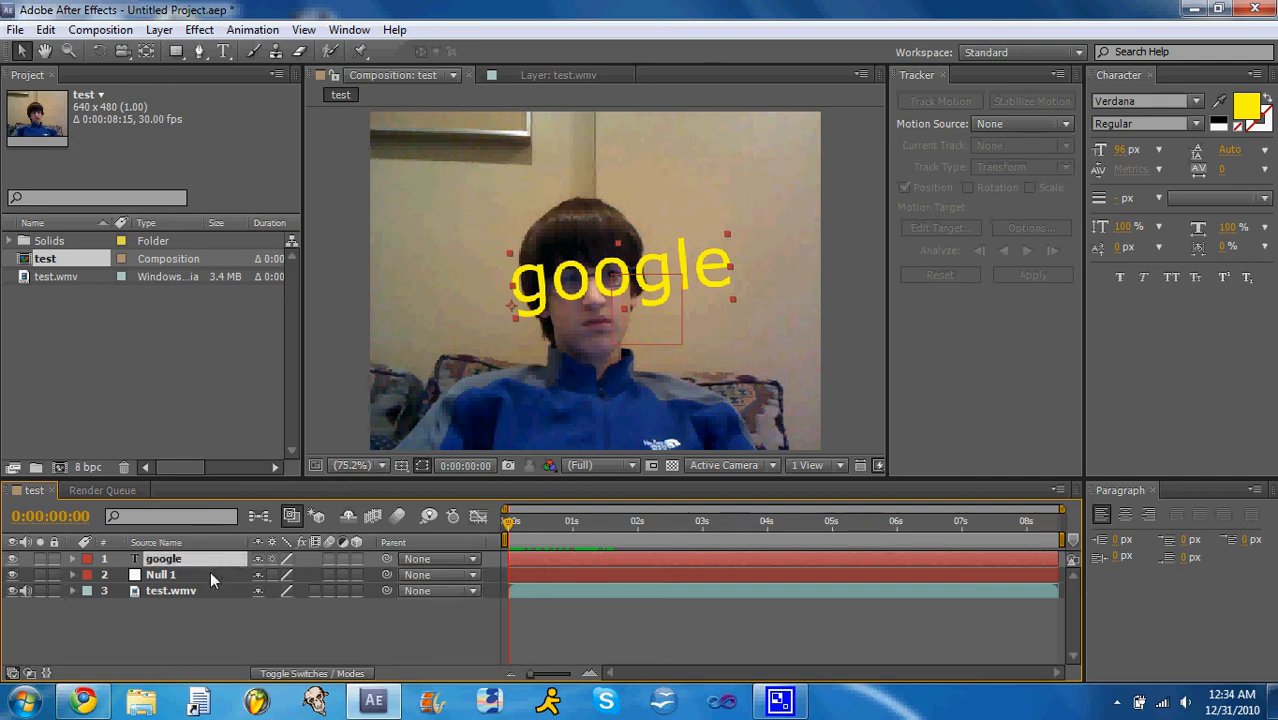
{"action": "left_click", "coordinate": [210, 571]}
{"action": "left_click", "coordinate": [205, 559]}
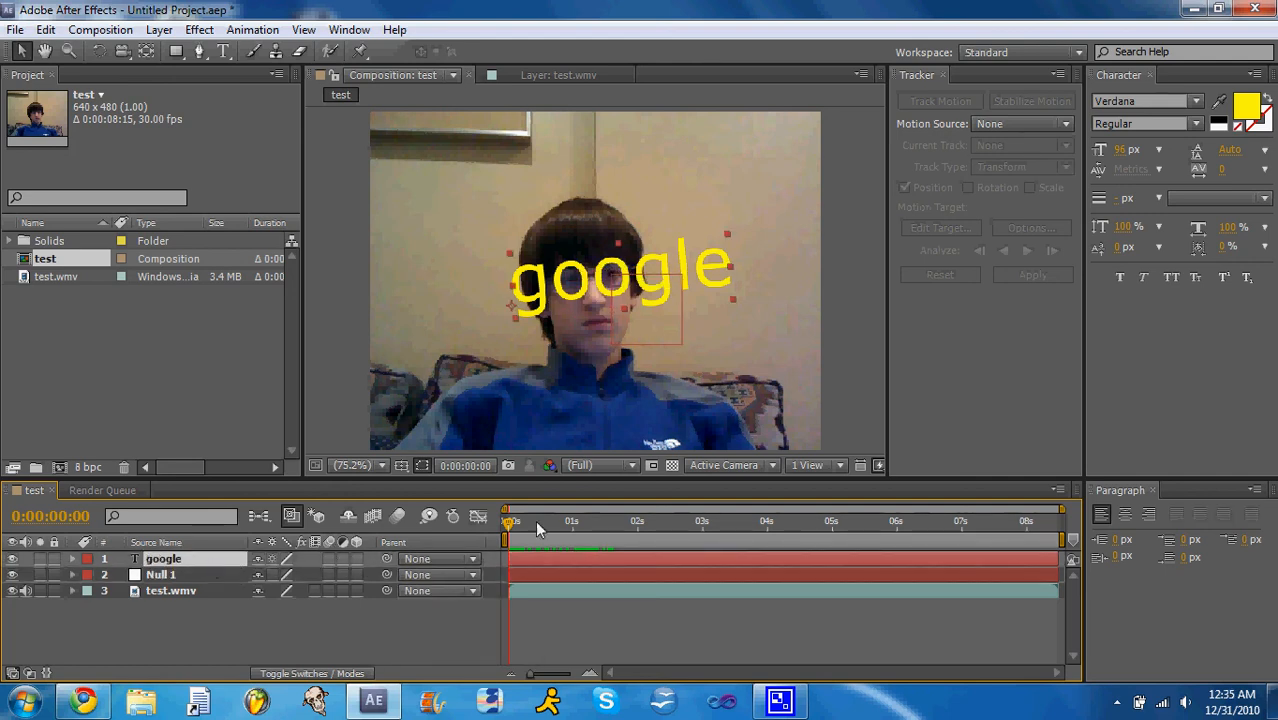
{"action": "left_click", "coordinate": [434, 560]}
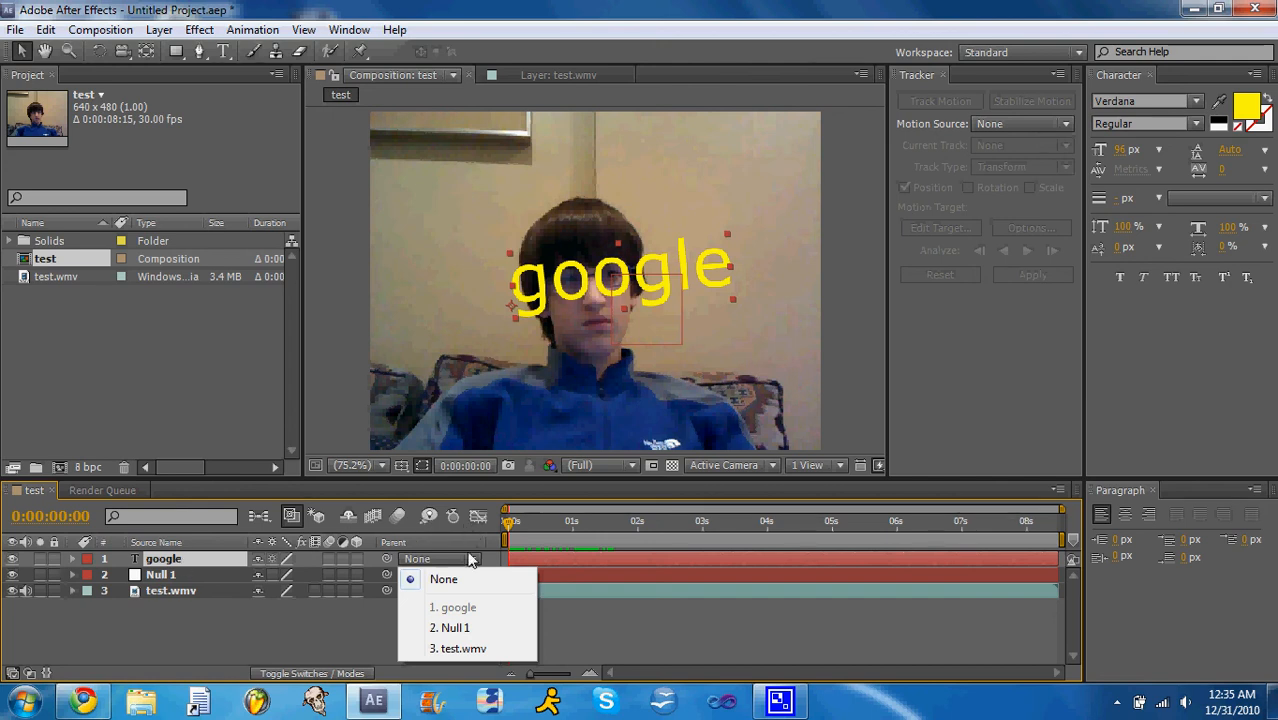
{"action": "left_click", "coordinate": [474, 630]}
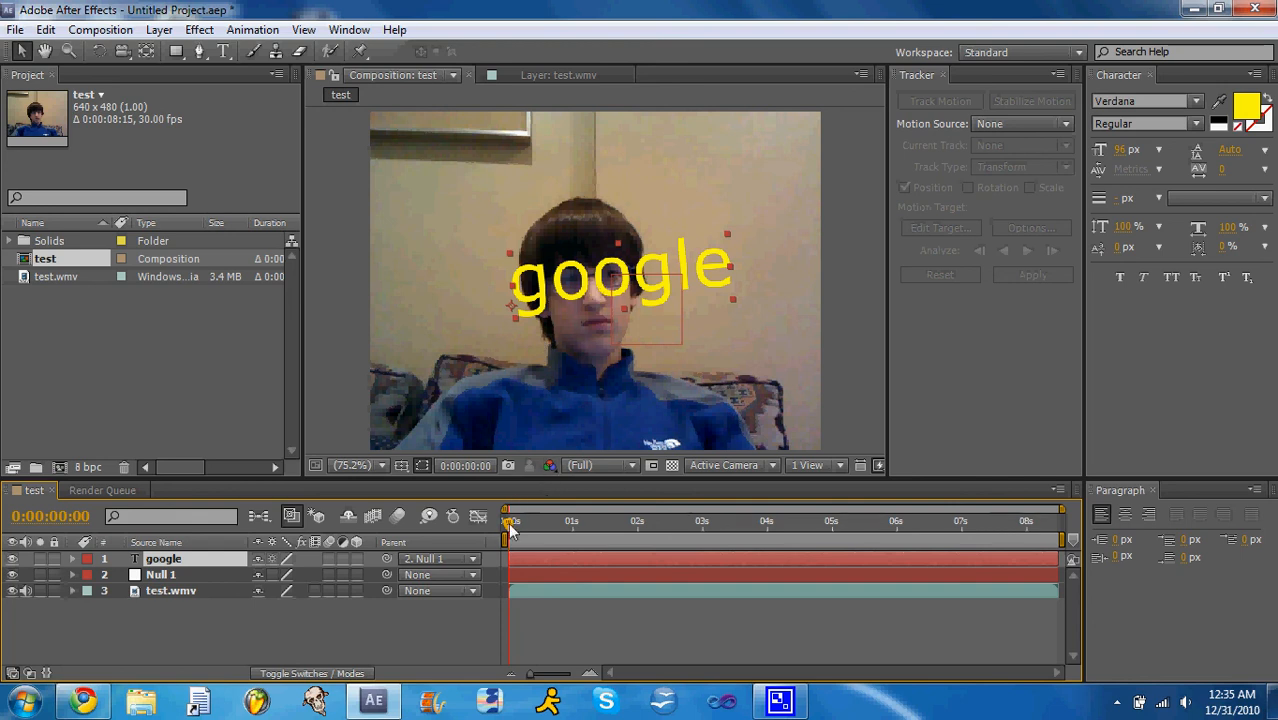
Scrub and play the composition to check how the google text follows the subject's head movement.
{"action": "left_click_drag", "start_coordinate": [508, 527], "coordinate": [505, 570]}
{"action": "left_click_drag", "start_coordinate": [510, 530], "coordinate": [952, 588]}
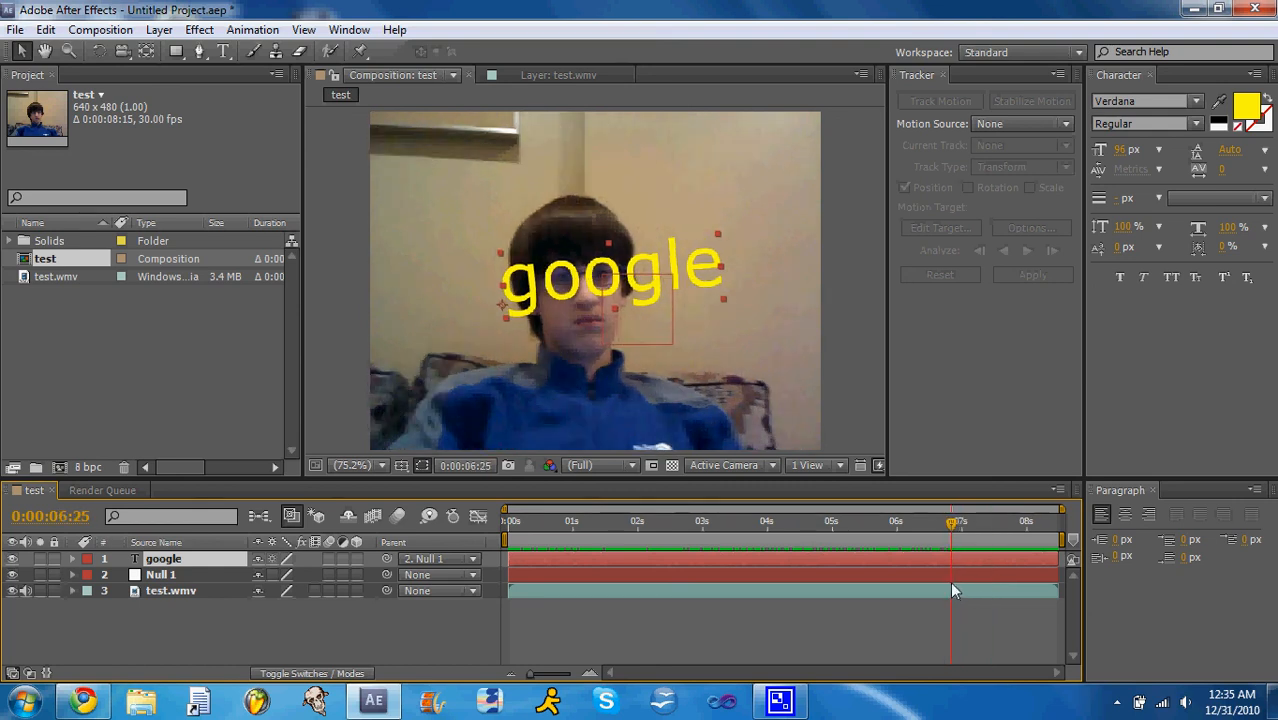
{"action": "key", "text": "space"}
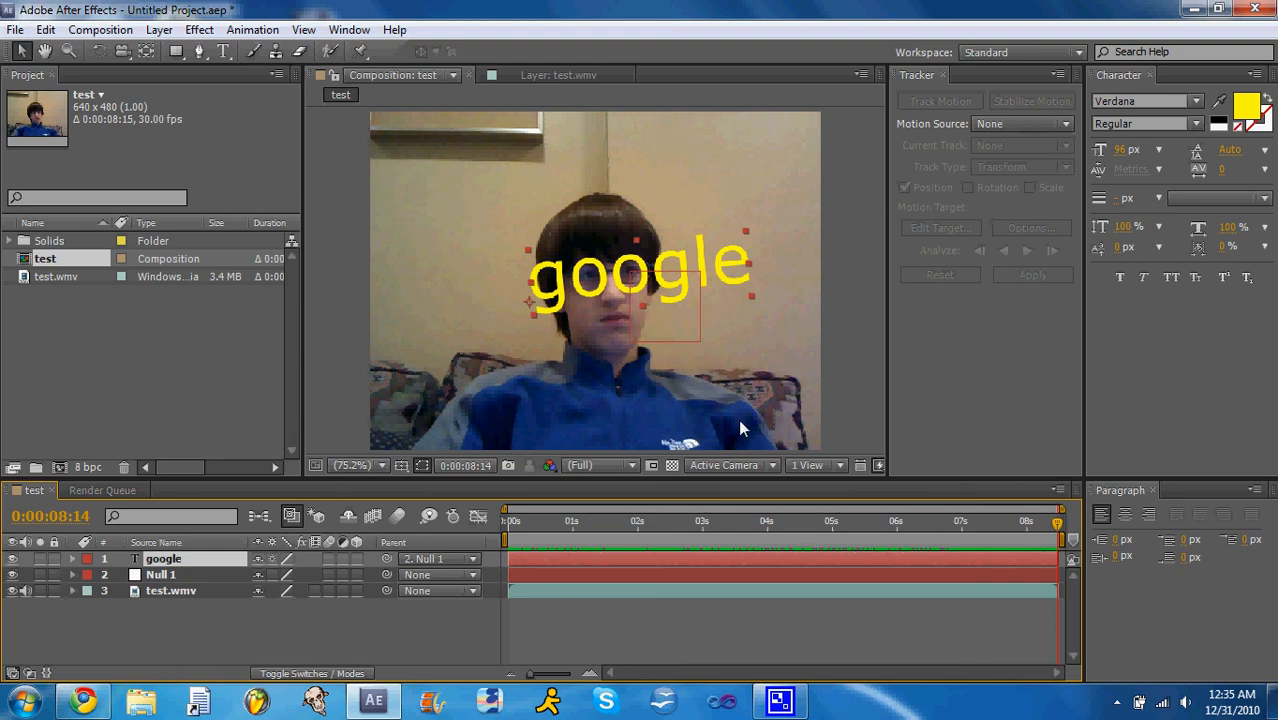
{"action": "left_click", "coordinate": [506, 522]}
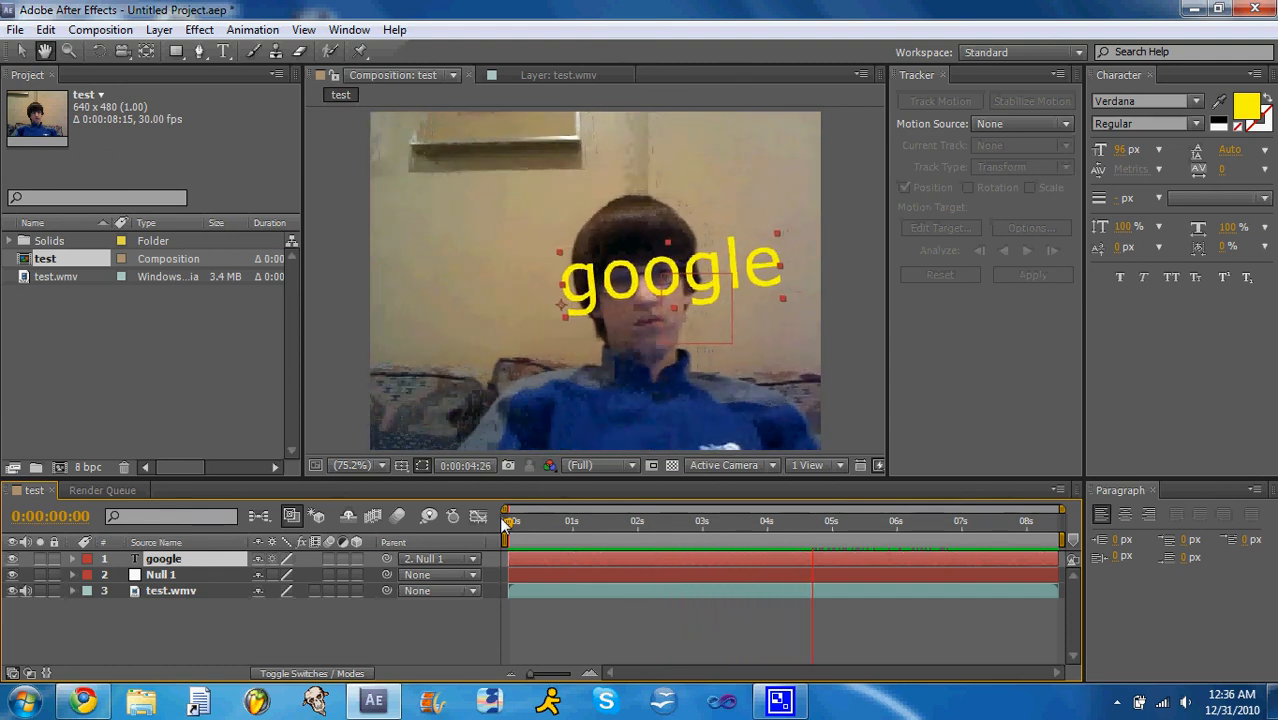
{"action": "key", "text": "space"}
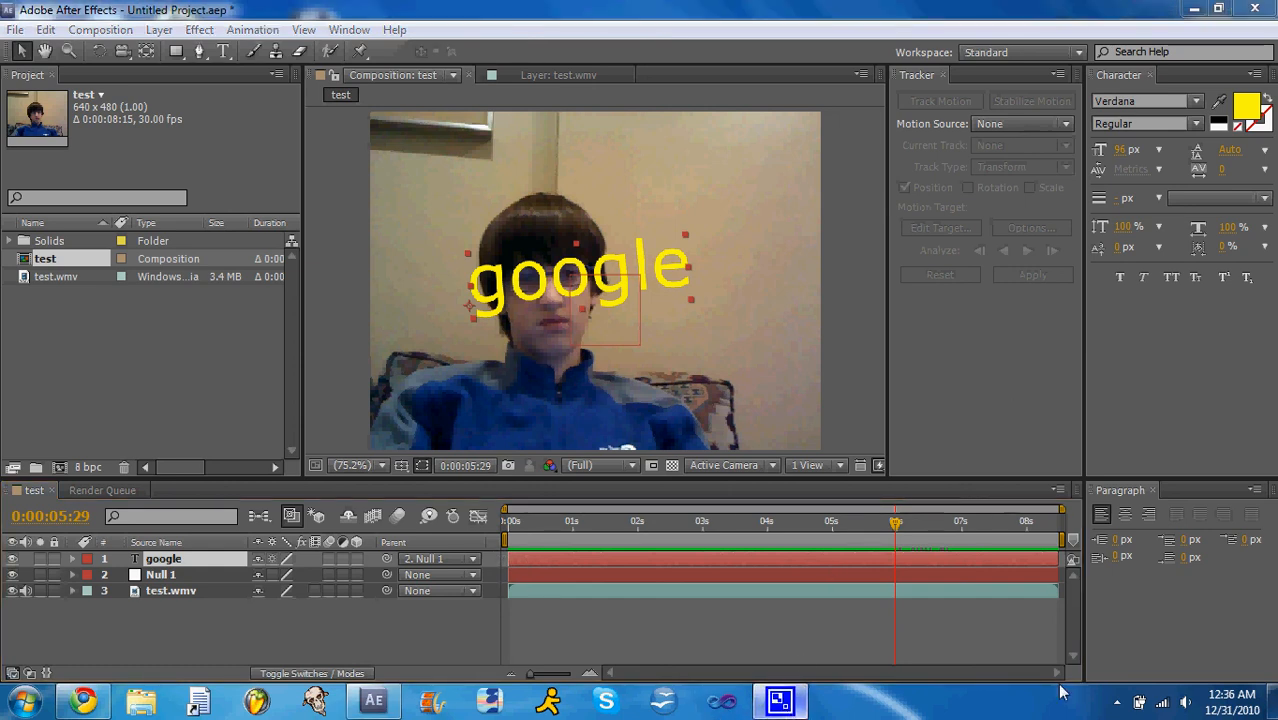
{"action": "left_click", "coordinate": [1118, 704]}
{"action": "left_click", "coordinate": [1071, 606]}
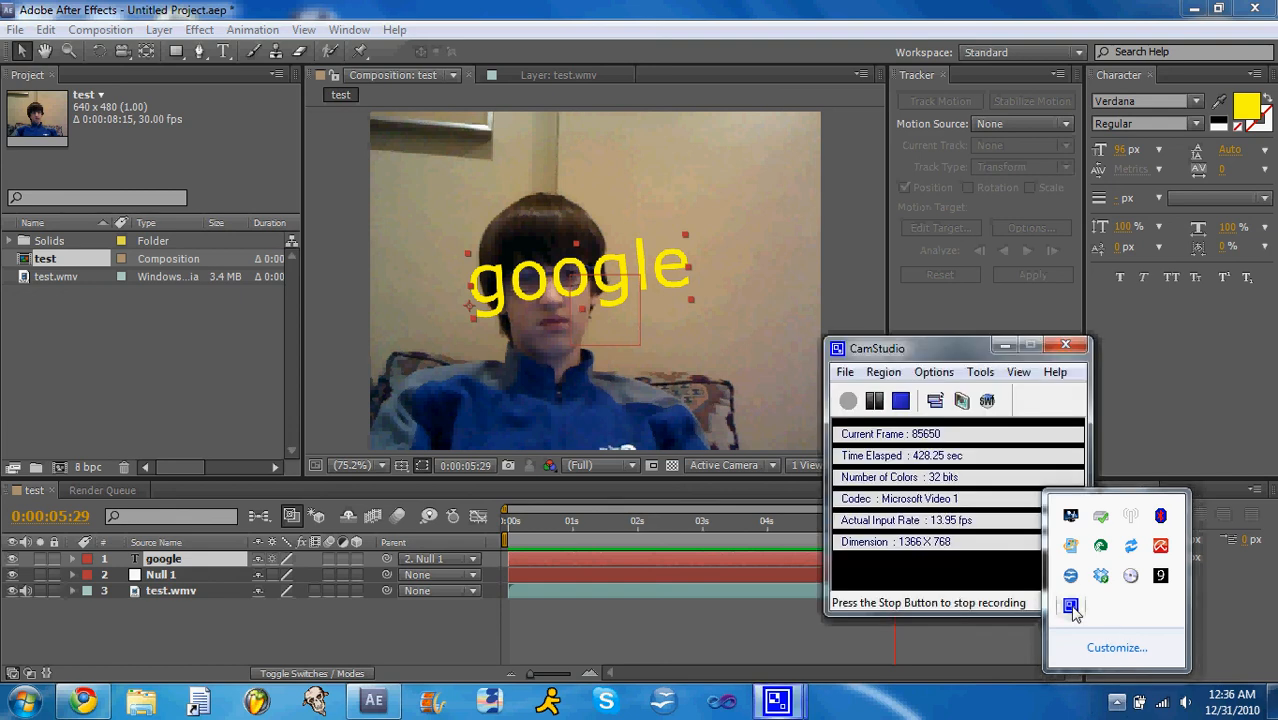